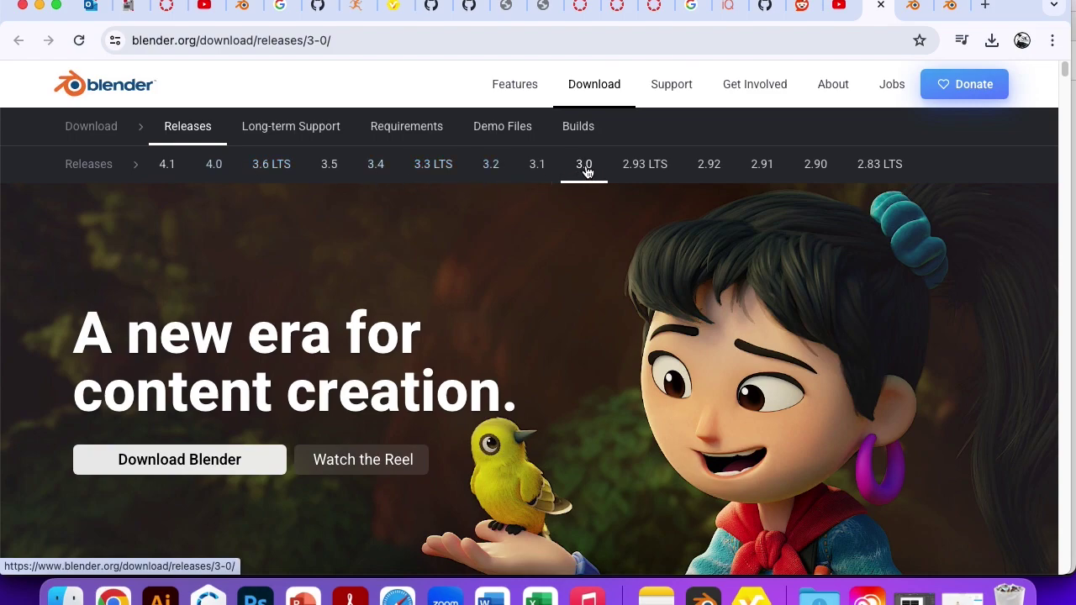
- Go from blender.org's main download page to the Previous Versions page
click(201, 468)
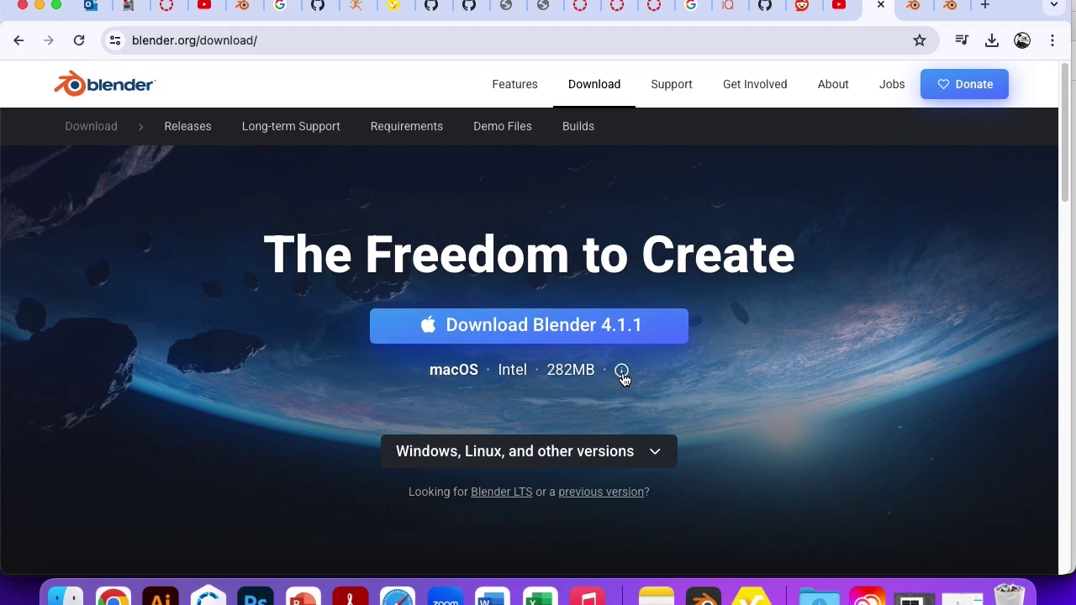
mouse_move(625, 380)
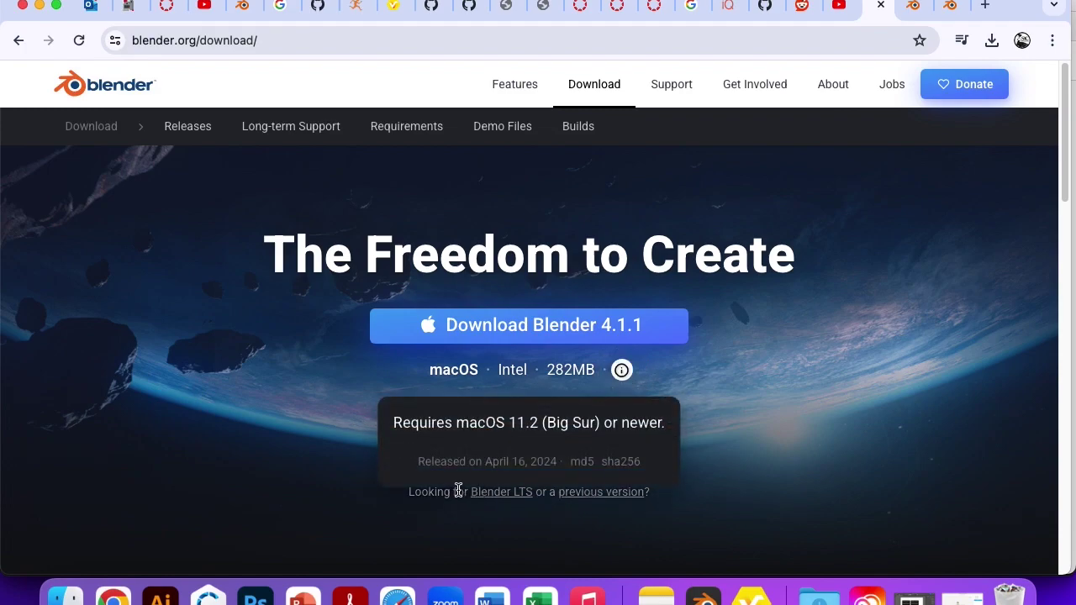
click(612, 494)
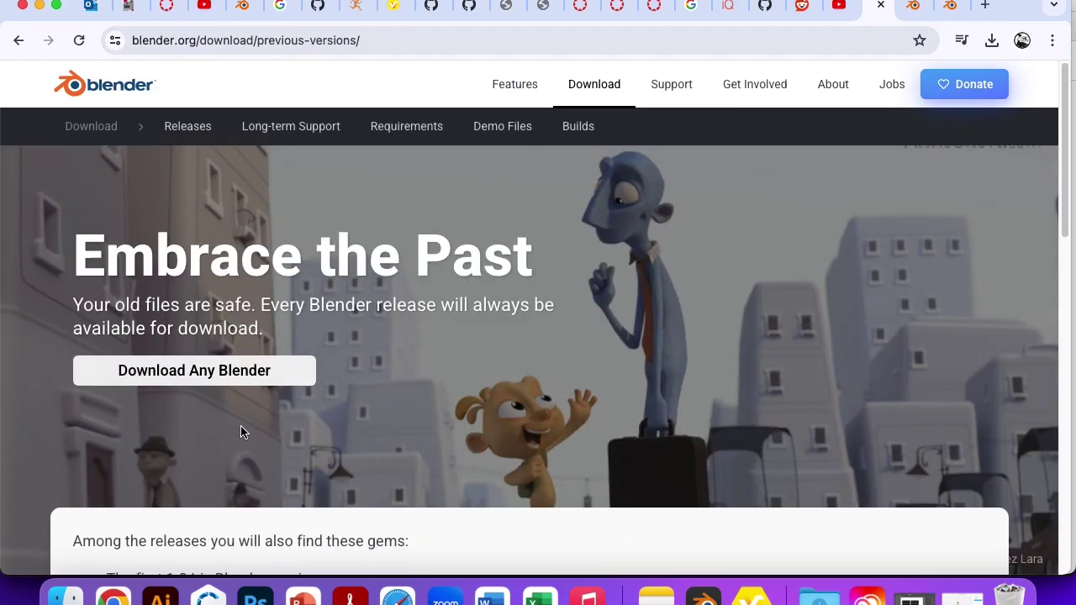
- Open the Blender3.0 release folder and download blender-3.0.1-macos-x64.dmg
click(225, 370)
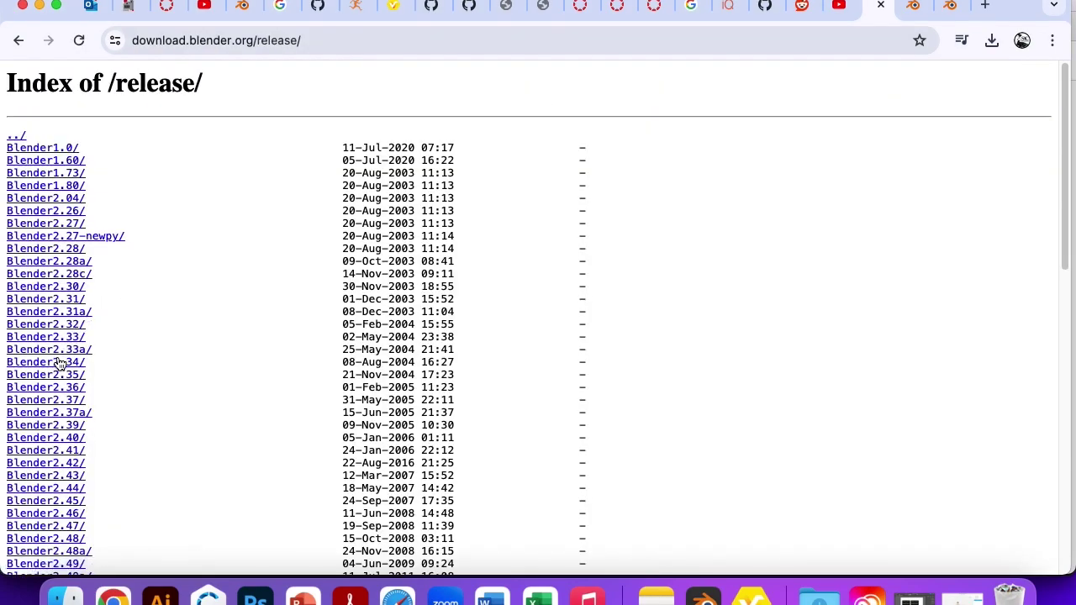
scroll(62, 368, down, 5)
scroll(61, 375, down, 20)
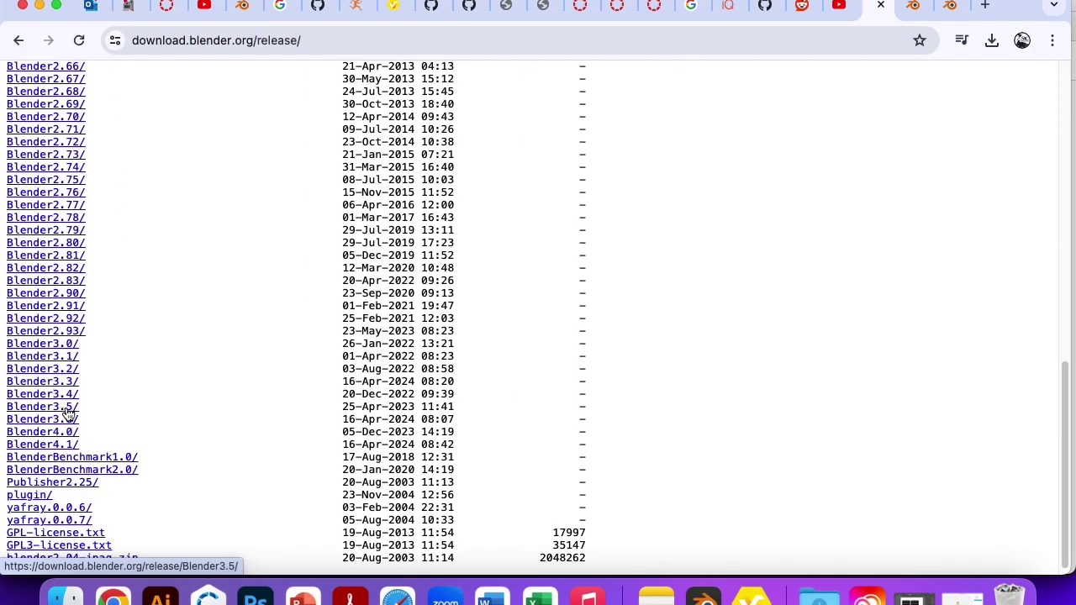
click(63, 348)
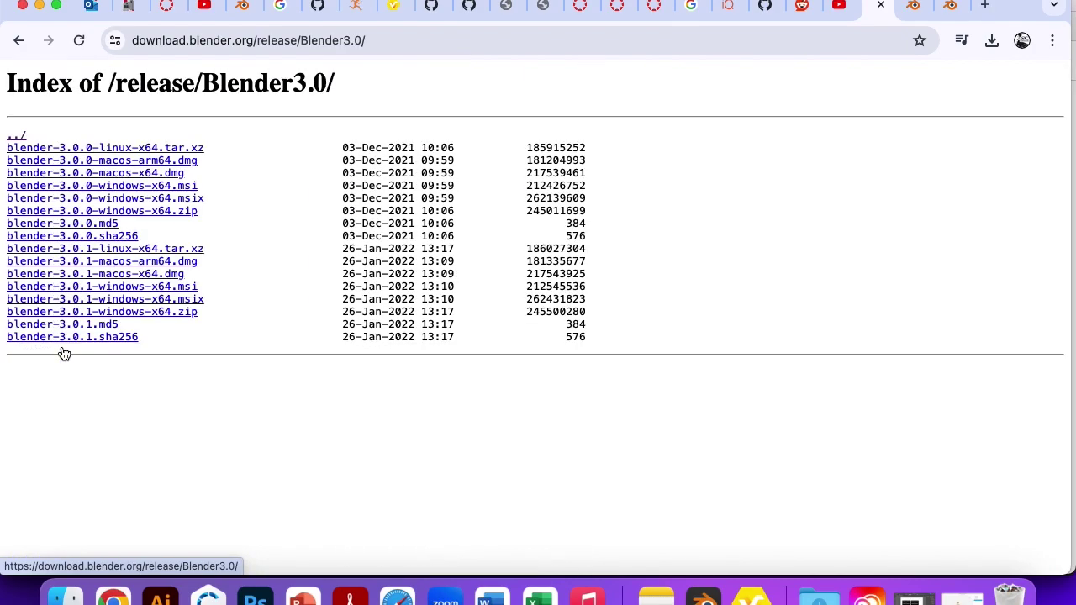
click(53, 274)
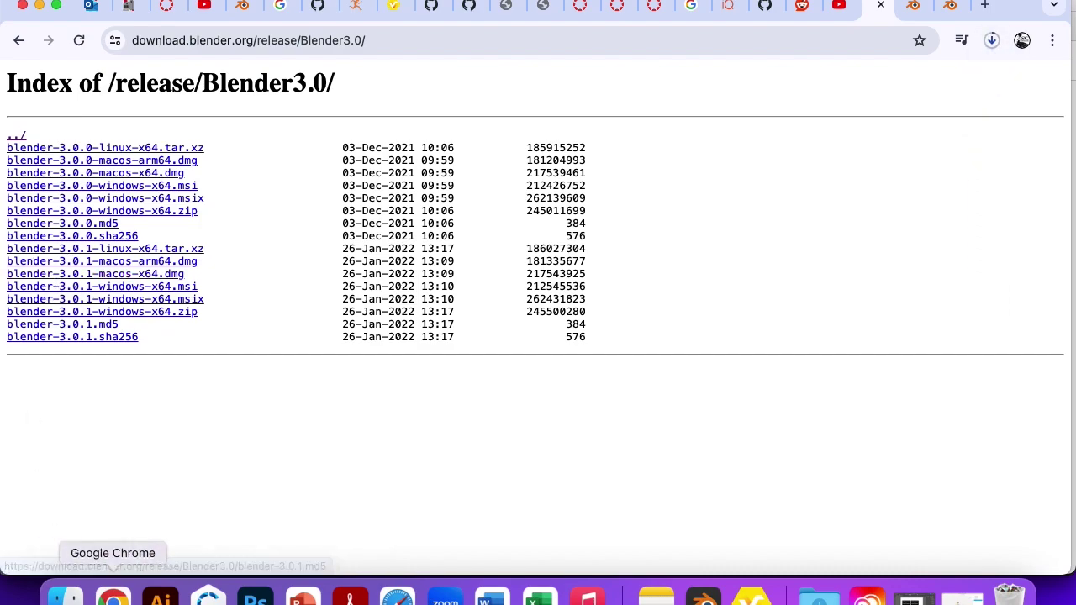
- Mount the Blender 3.0.1 disk image and replace Applications' Blender.app, quitting the running copy
click(66, 596)
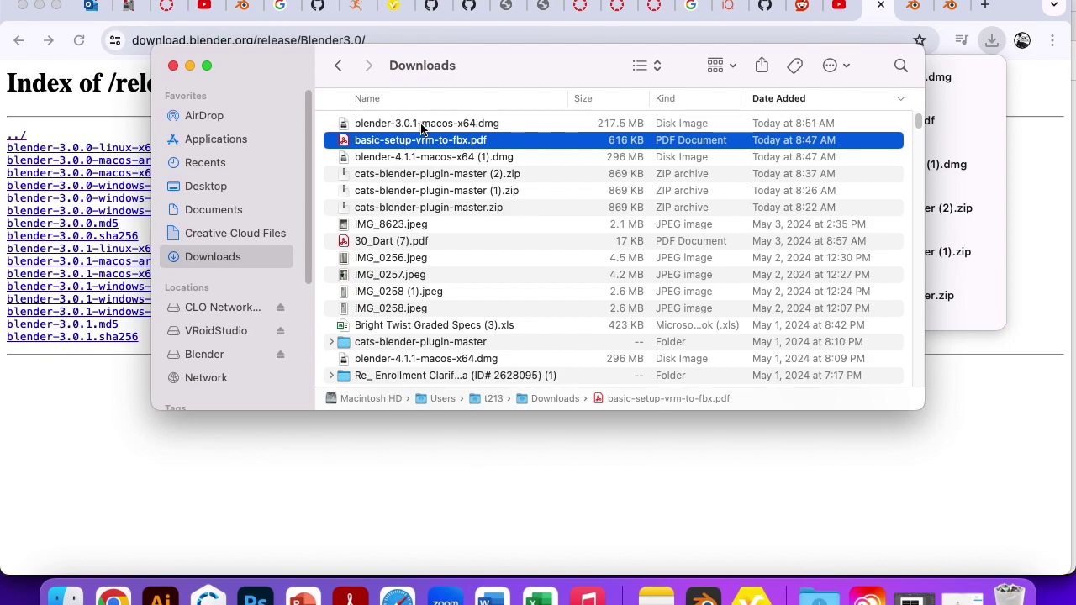
click(423, 125)
double_click(423, 127)
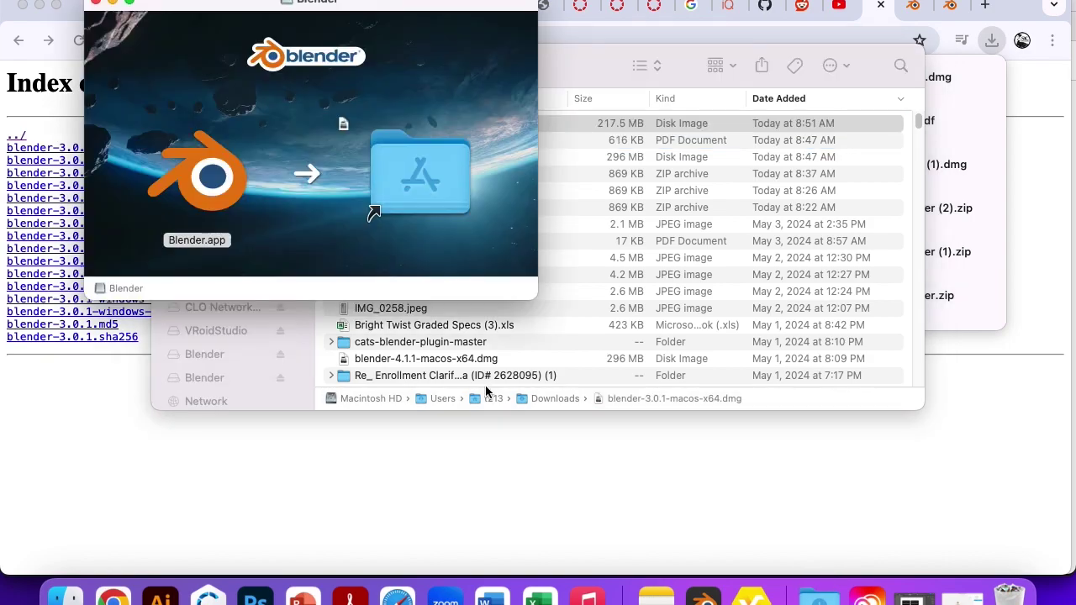
drag(209, 193, 424, 189)
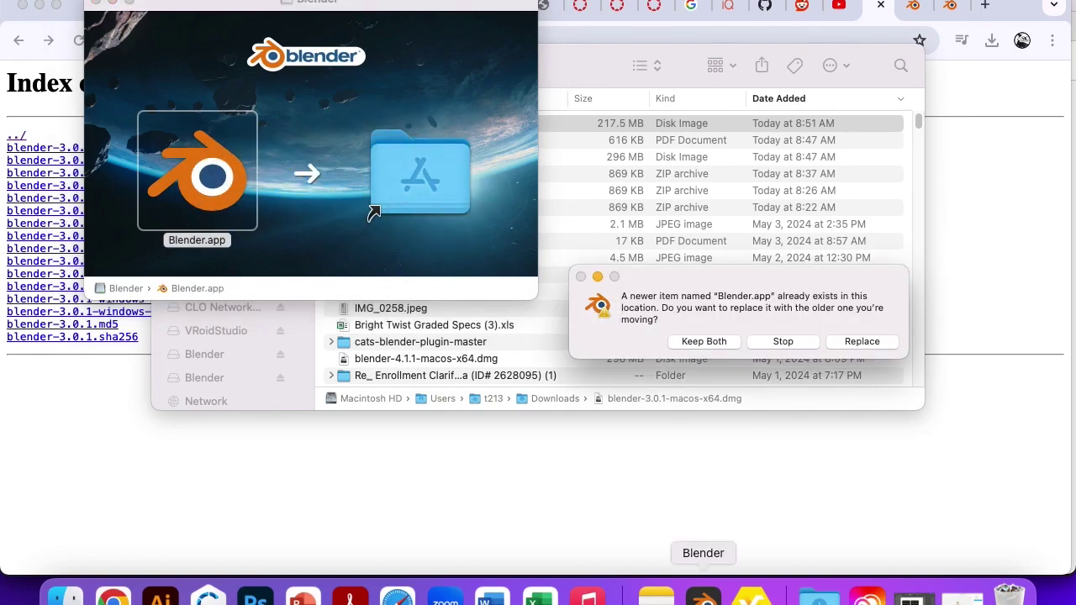
right_click(705, 596)
click(722, 547)
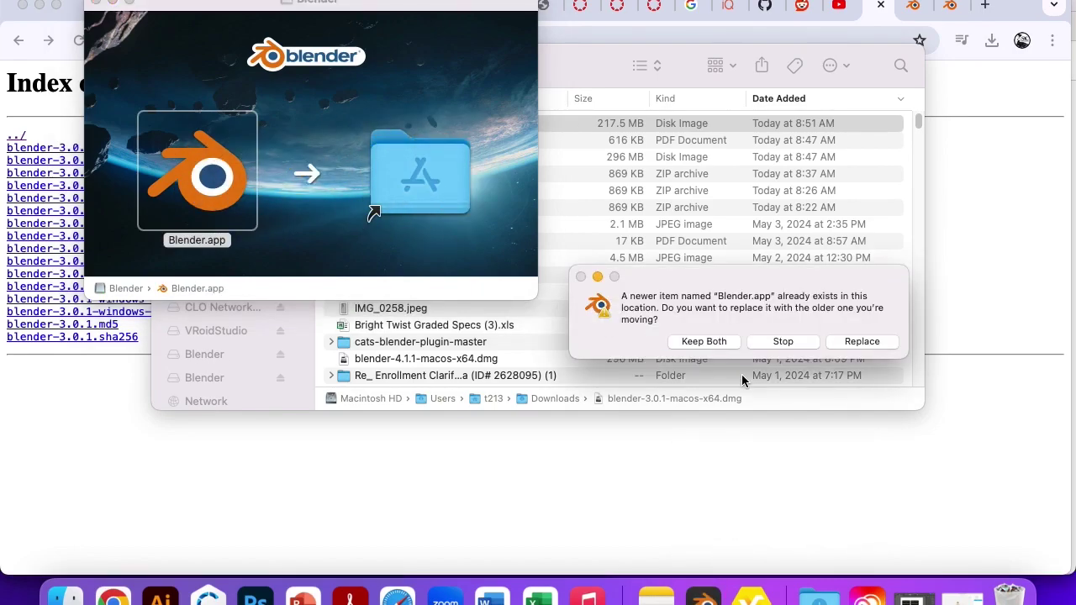
click(881, 343)
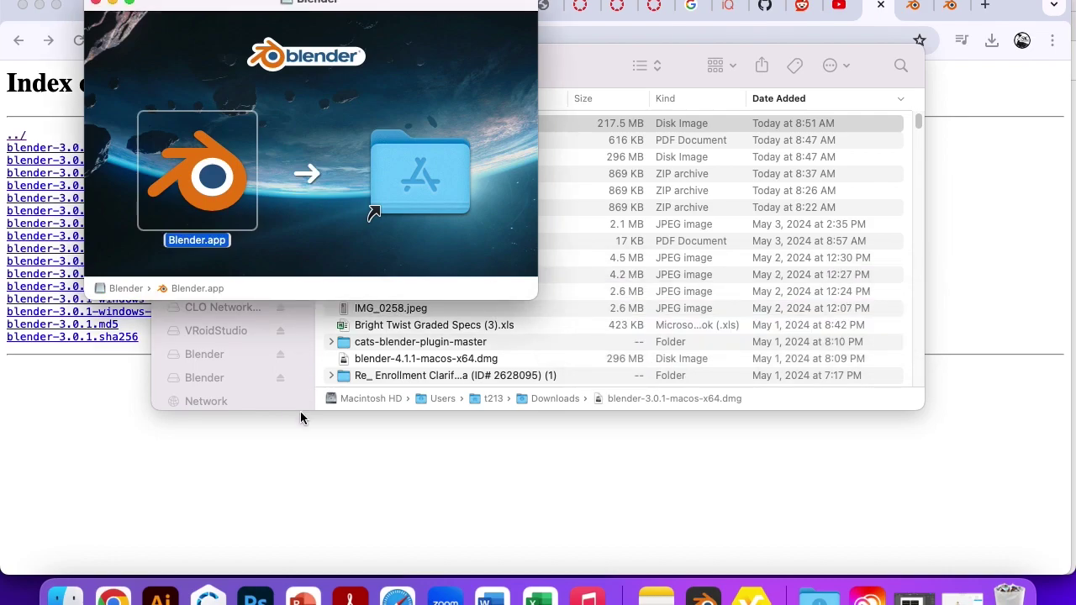
- Launch the newly installed Blender 3.0.1 from the Applications folder
click(290, 403)
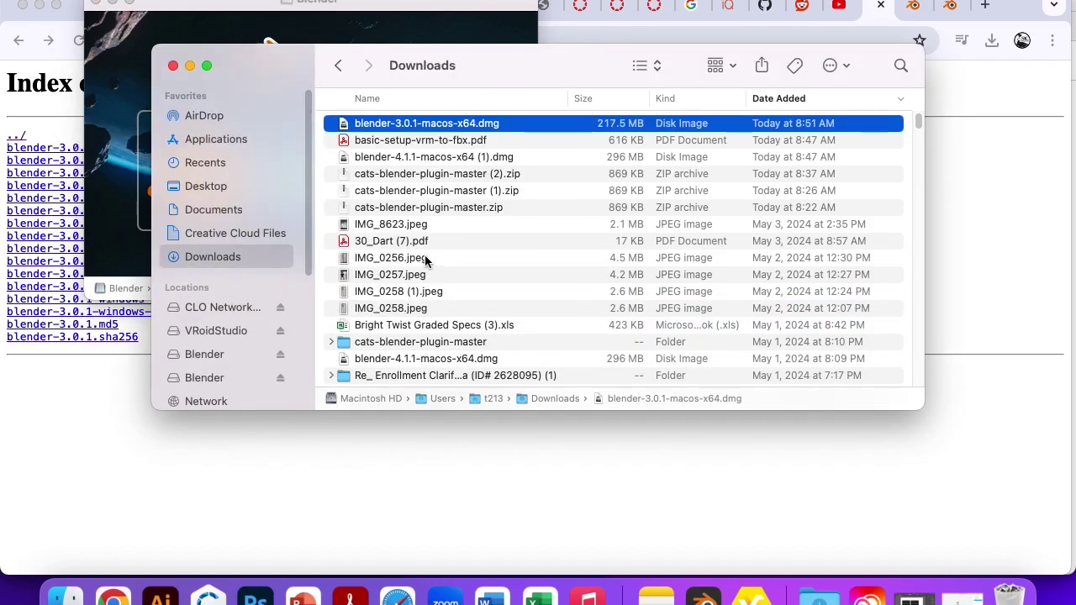
click(249, 147)
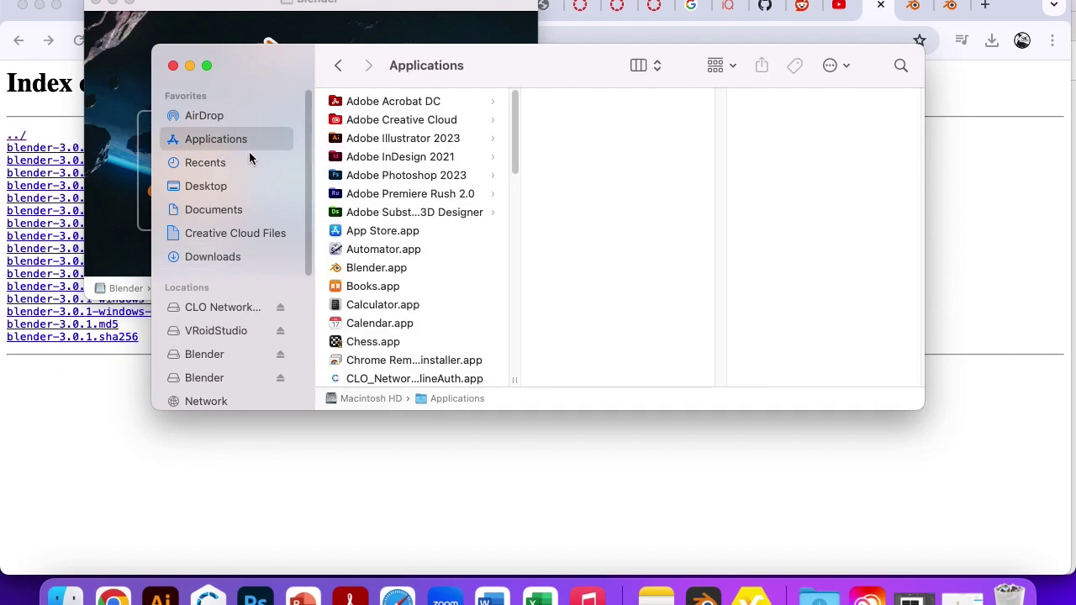
scroll(441, 336, down, 15)
scroll(412, 349, up, 15)
double_click(375, 267)
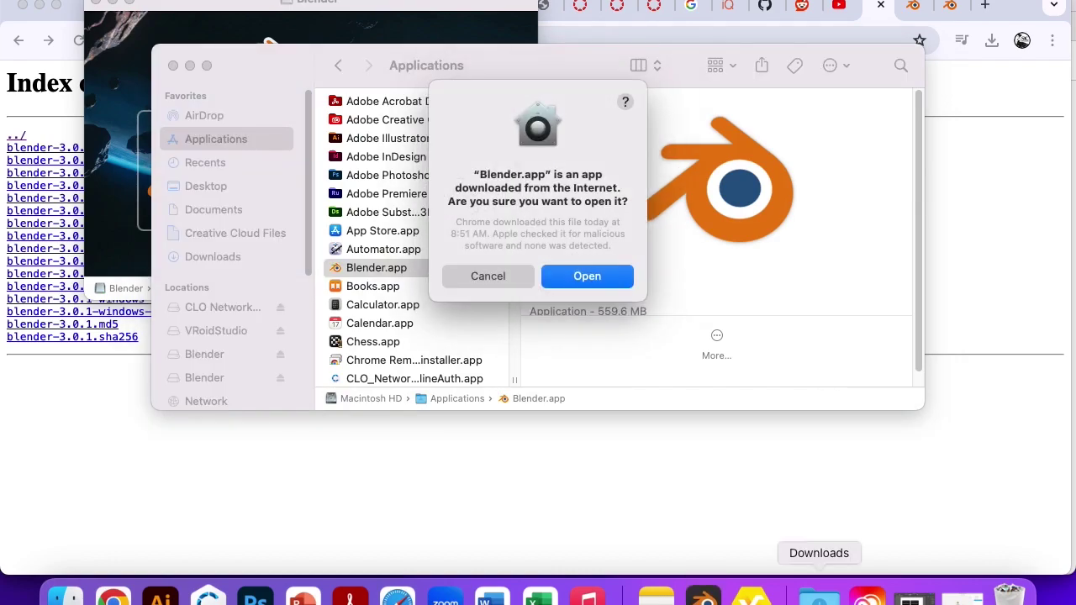
- Confirm opening the downloaded app, finish Quick Setup and dismiss the splash screen
click(566, 273)
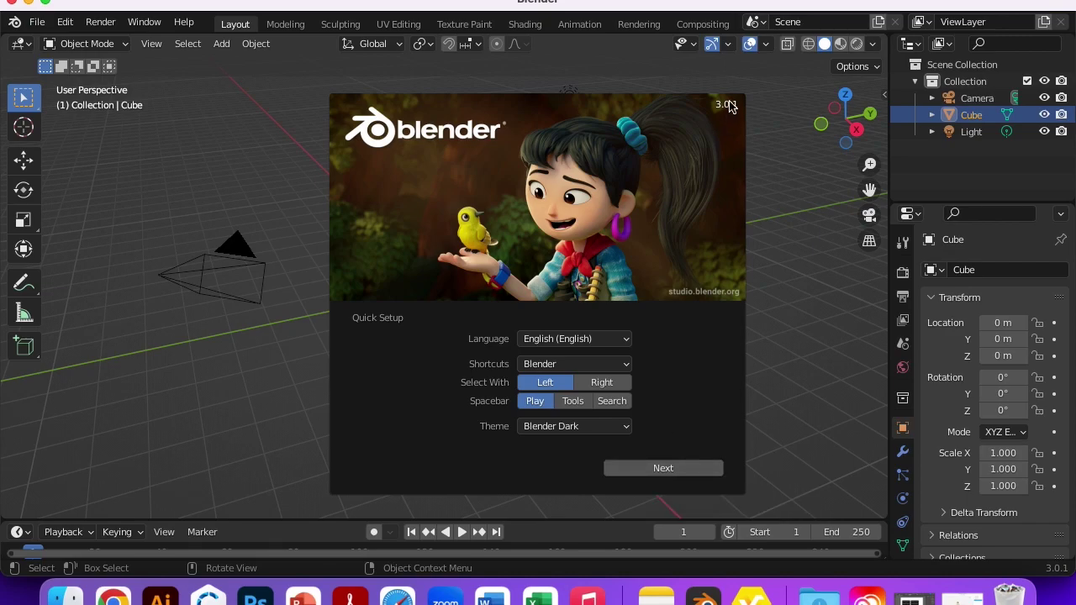
click(664, 469)
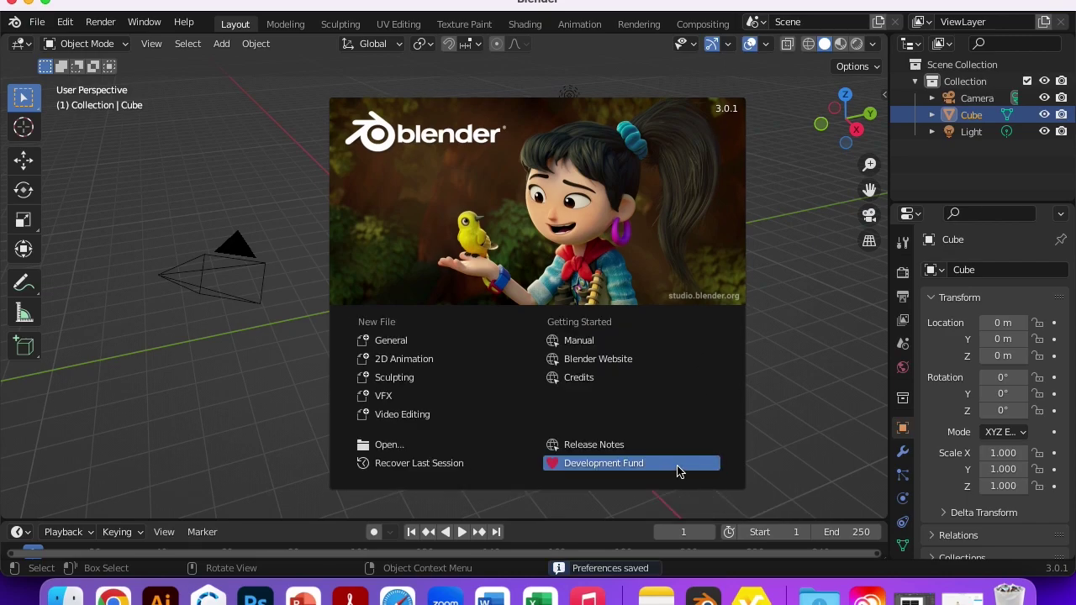
click(827, 451)
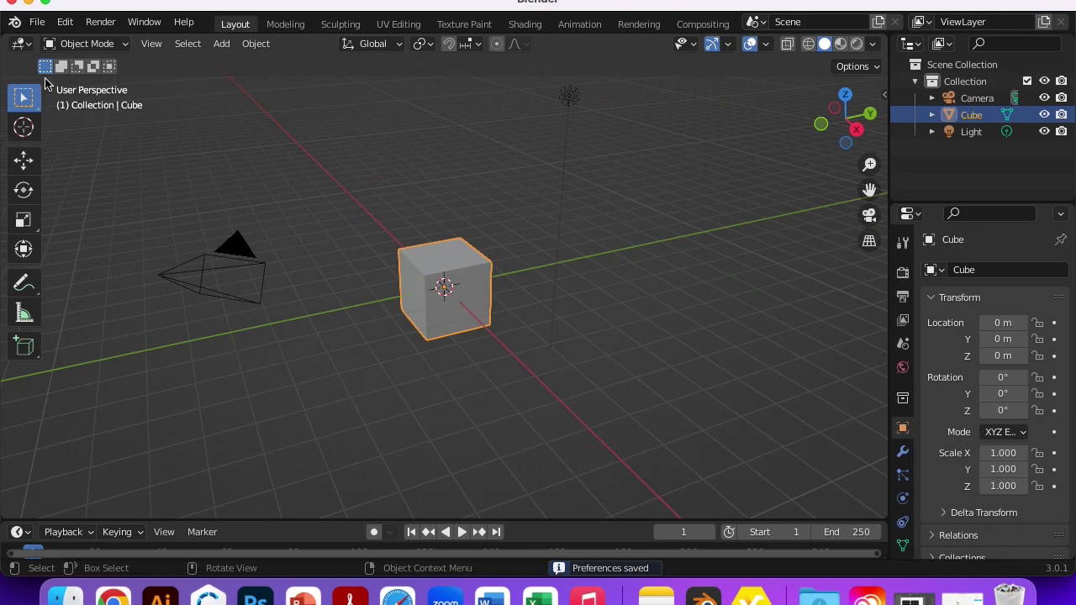
- Open Blender's Preferences from the Edit menu
click(66, 22)
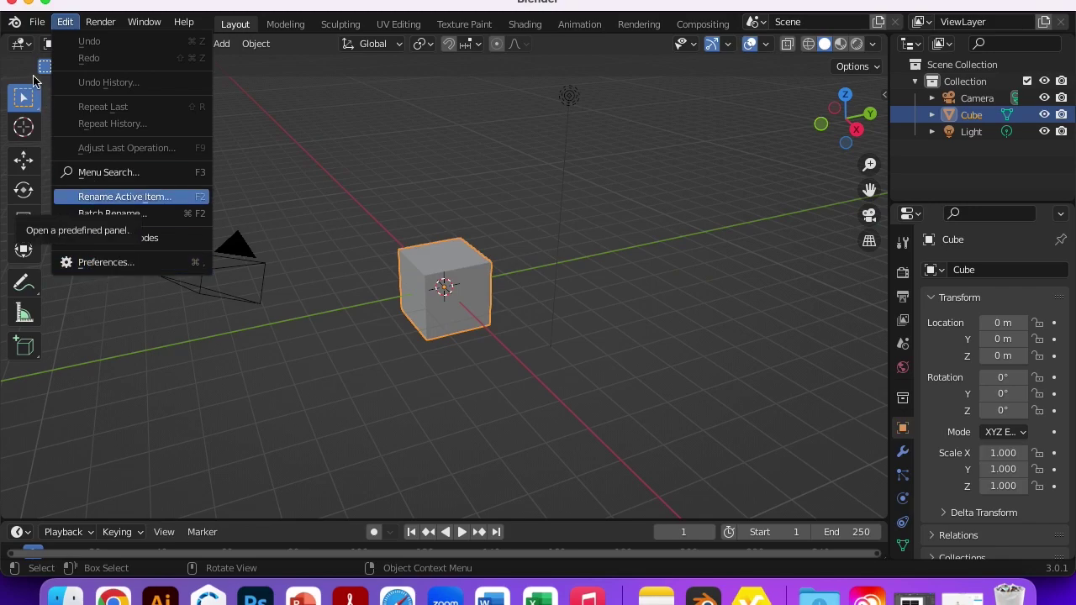
click(37, 25)
click(65, 22)
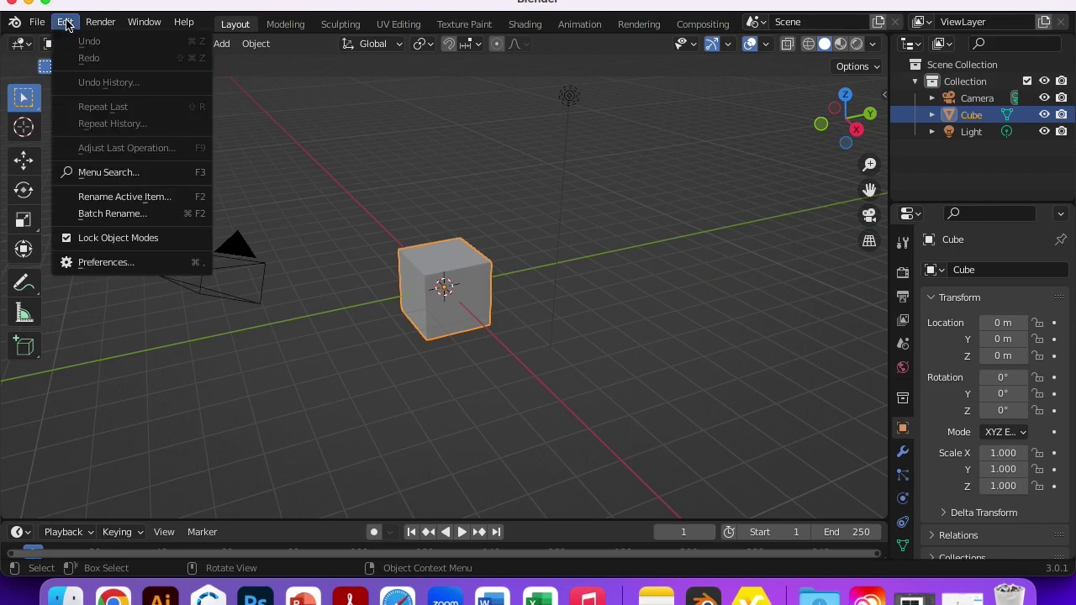
click(99, 264)
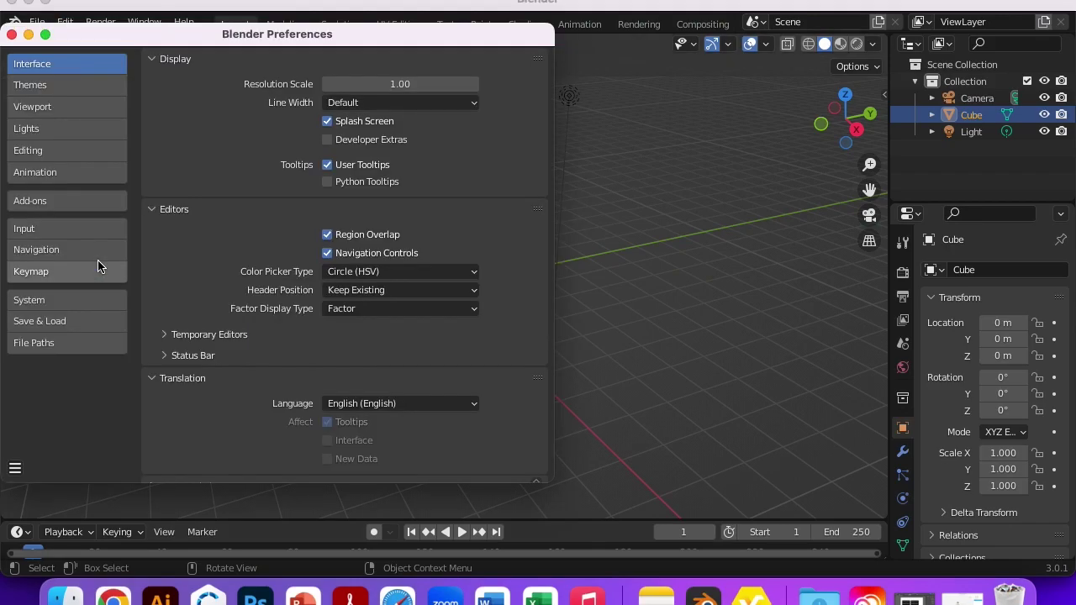
- Install and enable the Cats add-on from Documents/cats-blender-plugin-master.zip, then close Preferences
click(57, 204)
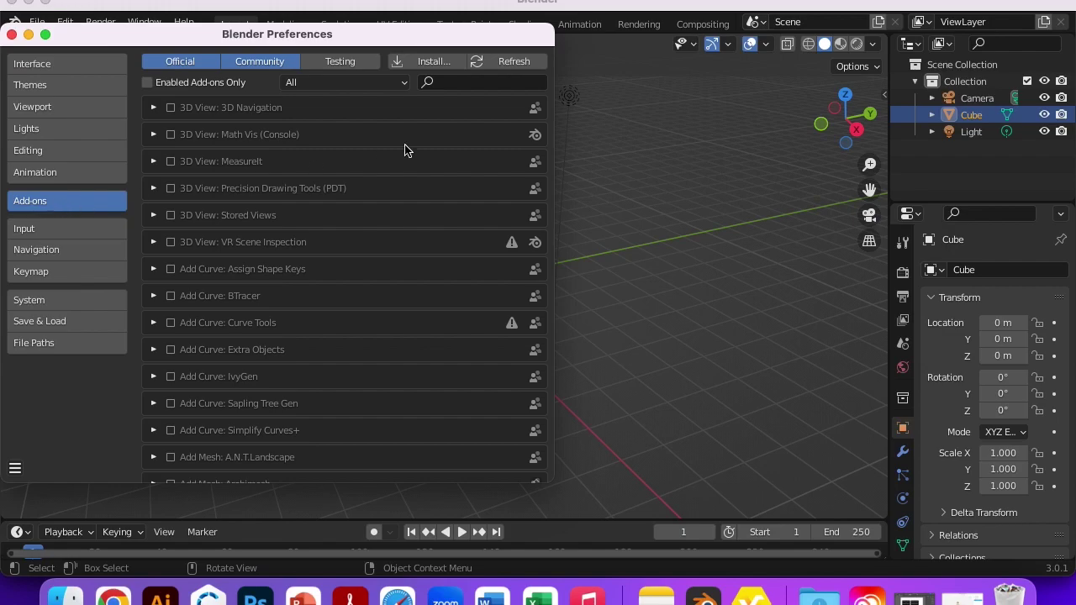
click(433, 67)
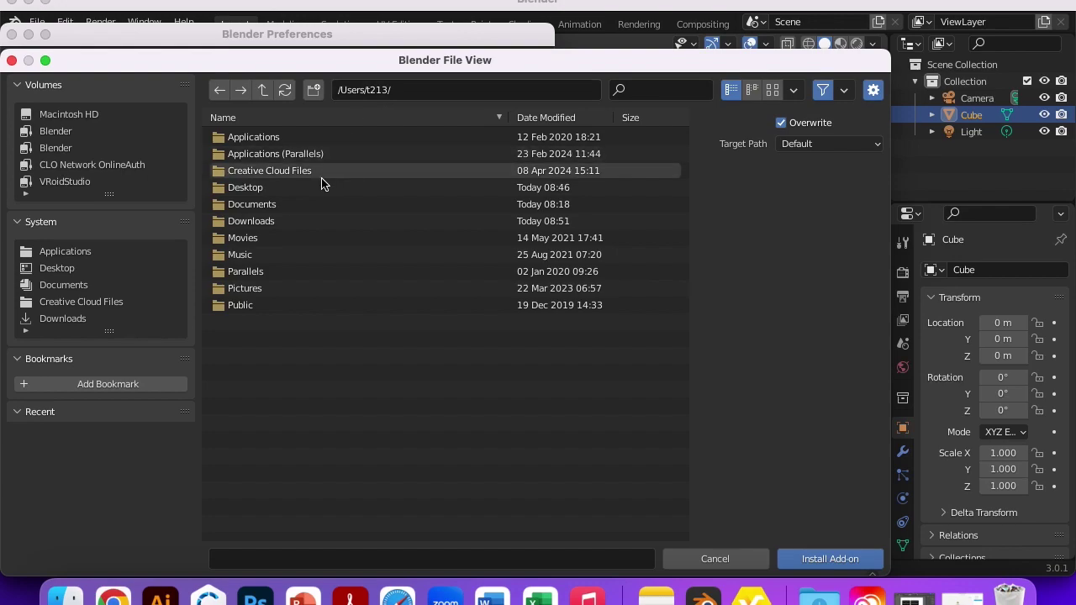
double_click(241, 206)
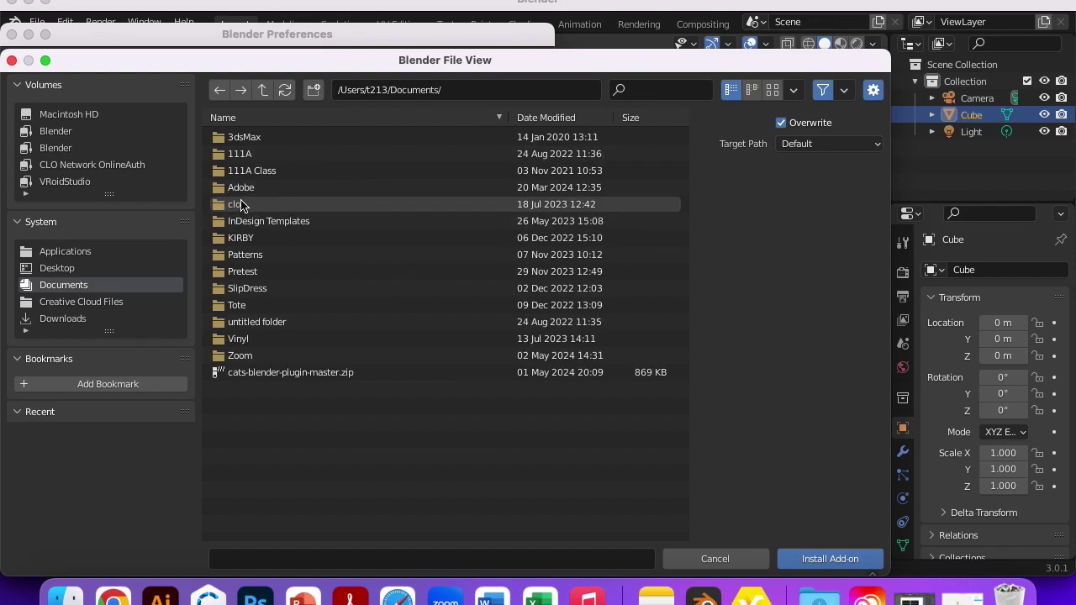
click(341, 374)
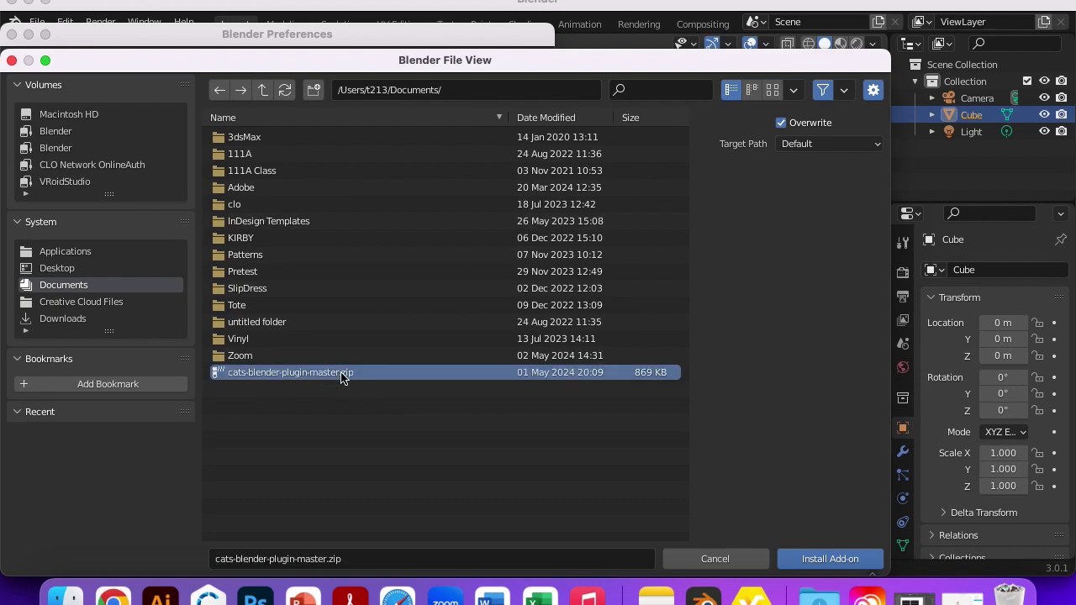
click(841, 559)
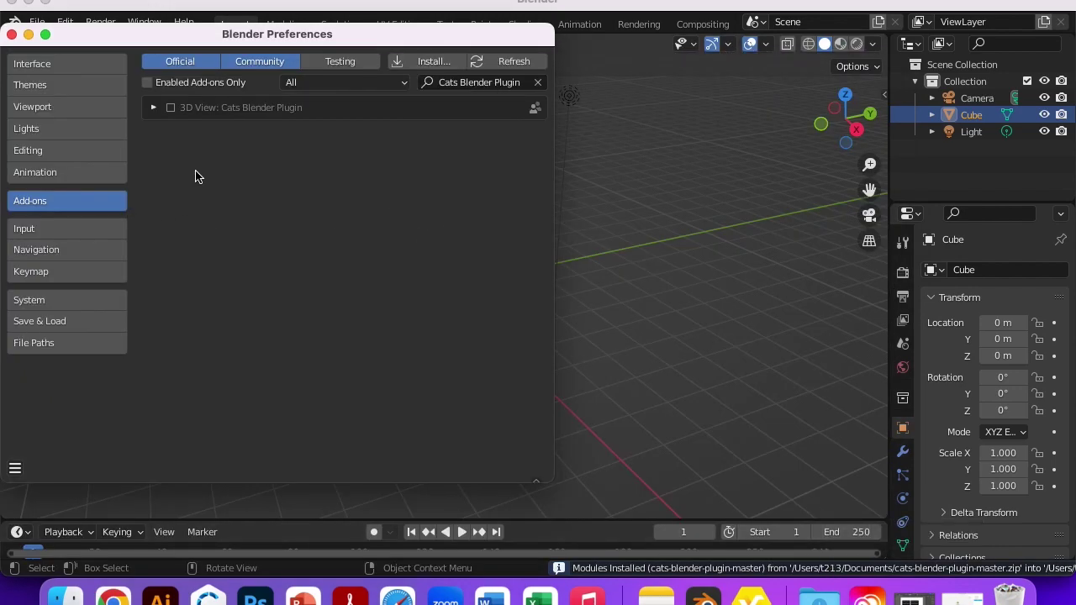
click(170, 109)
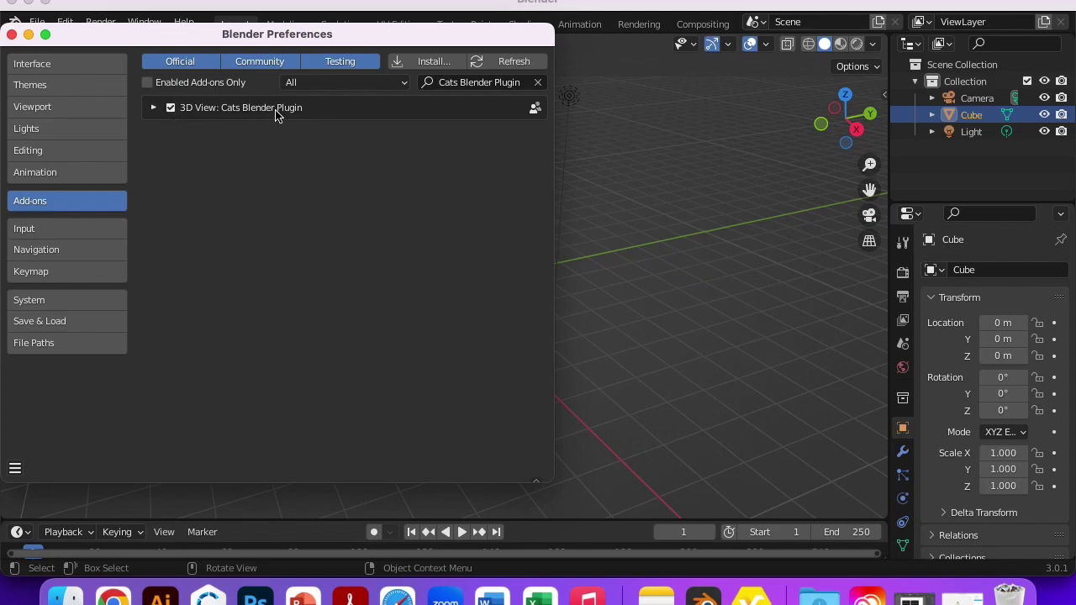
click(11, 35)
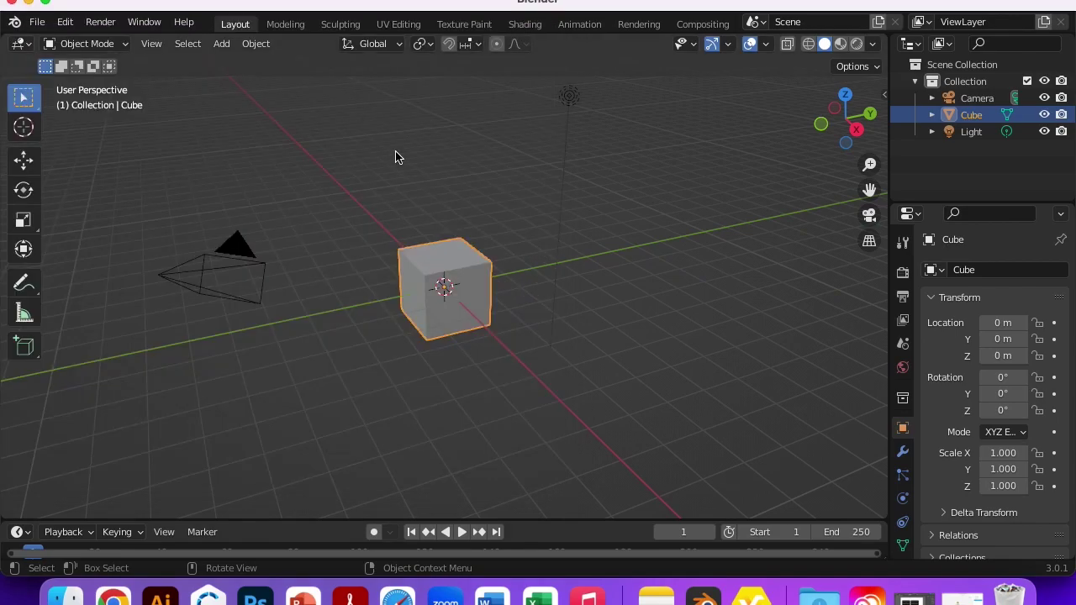
- Show the CATS tools in the sidebar and widen the panel
click(883, 98)
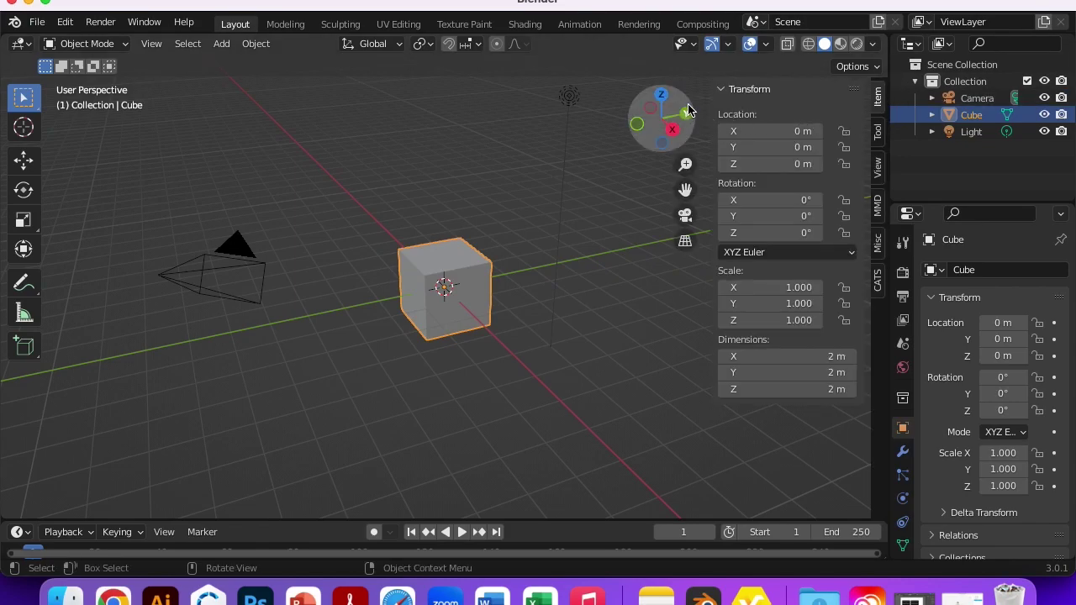
click(877, 278)
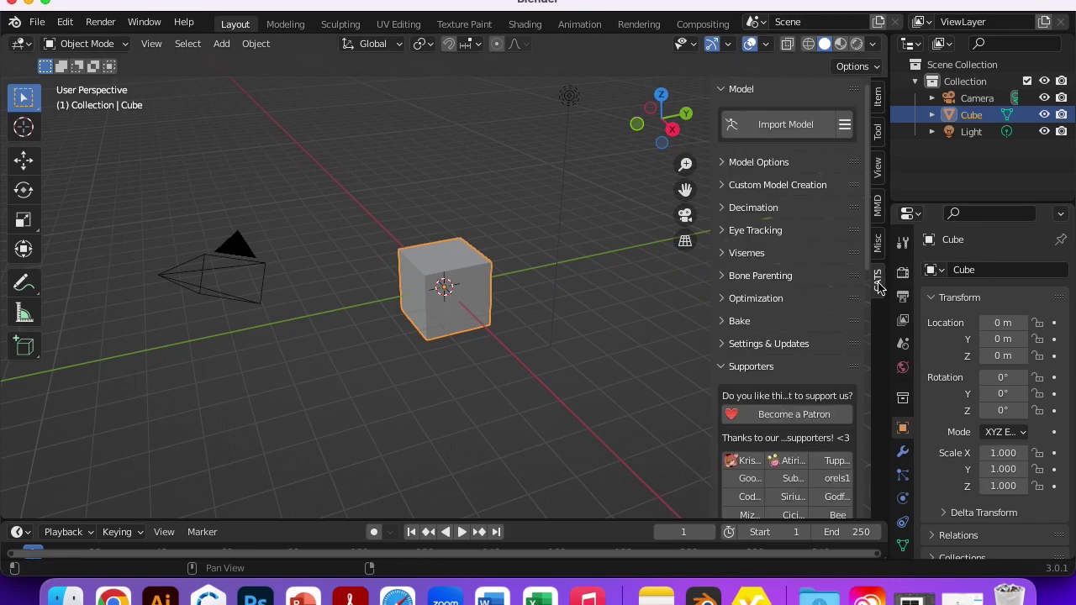
drag(709, 100, 660, 99)
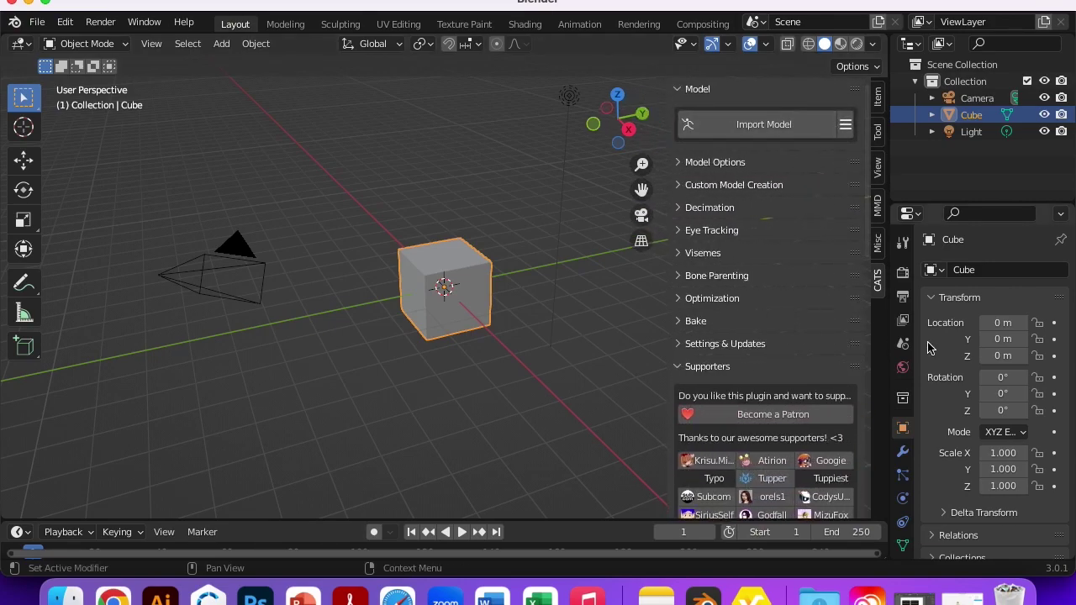
- Choose VRM as the CATS Import Model format
click(759, 126)
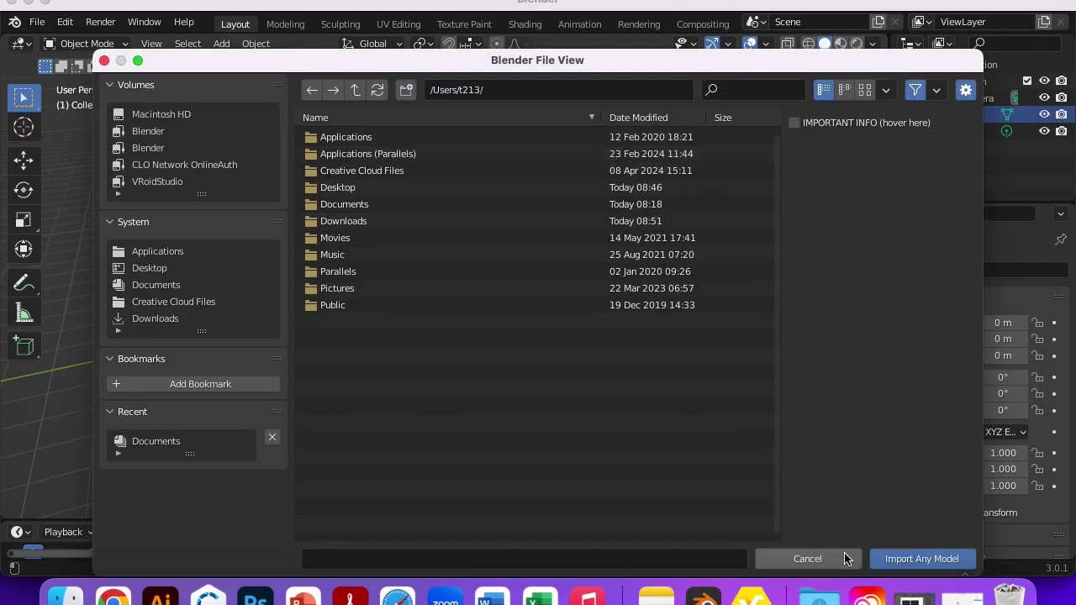
click(844, 559)
click(783, 125)
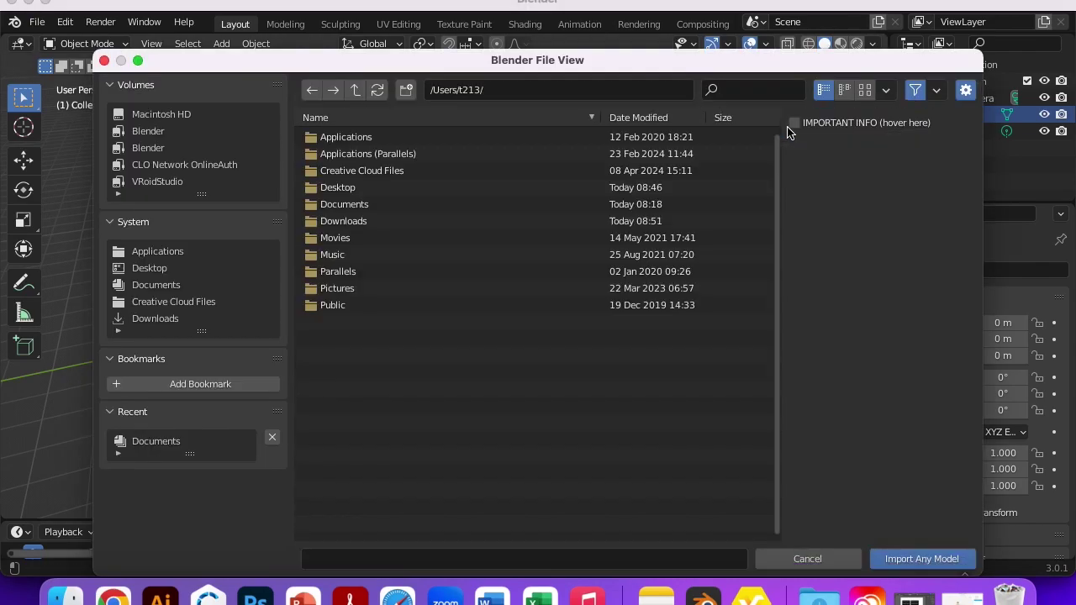
click(809, 559)
click(845, 124)
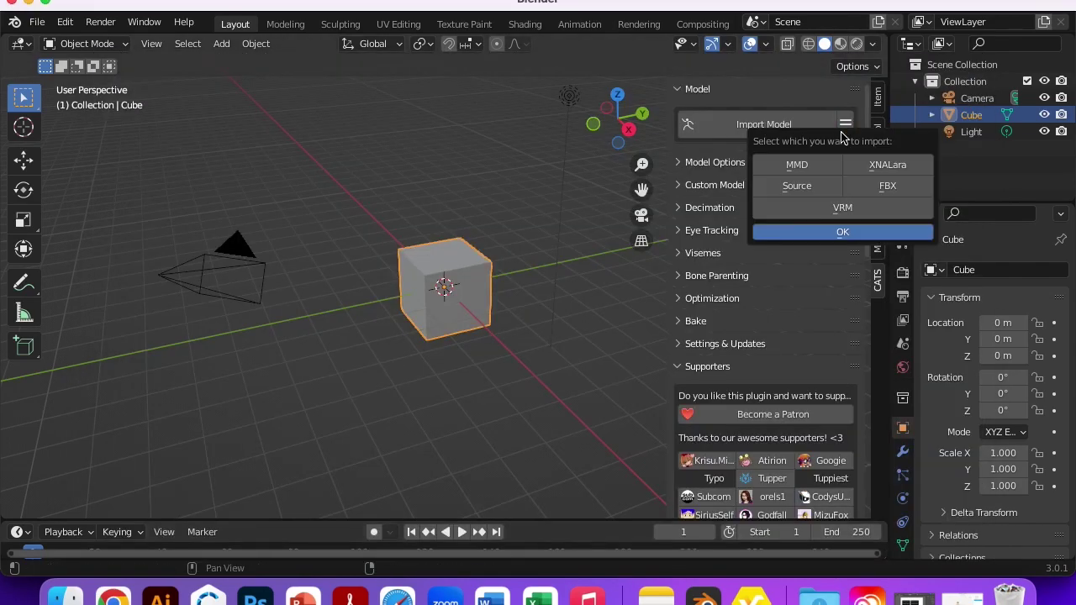
click(843, 208)
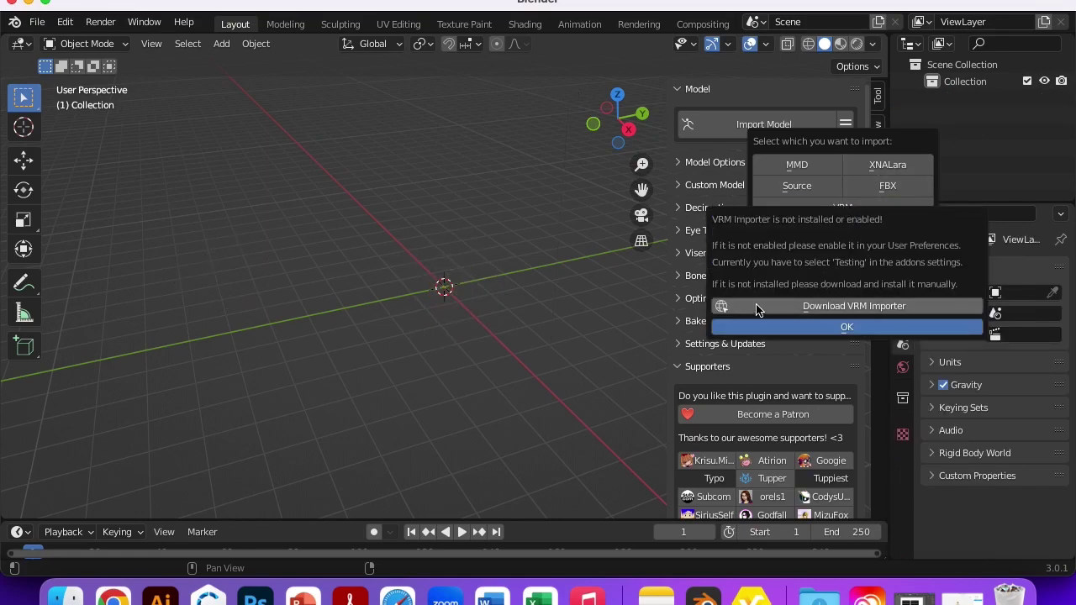
- Download the VRM-Addon-for-Blender GitHub repository as a ZIP (855 KB)
click(819, 307)
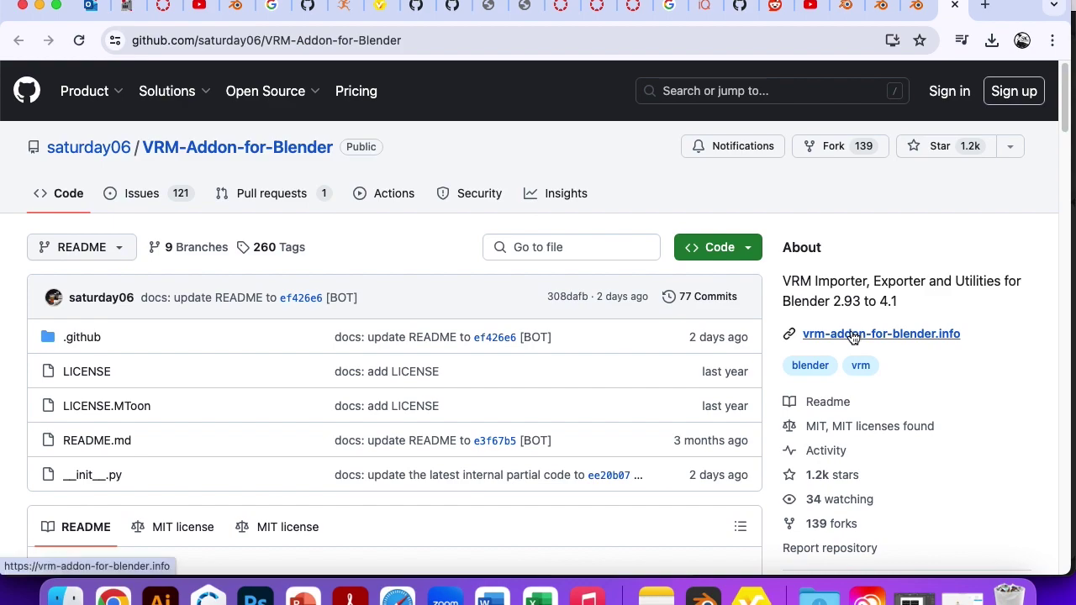
click(812, 368)
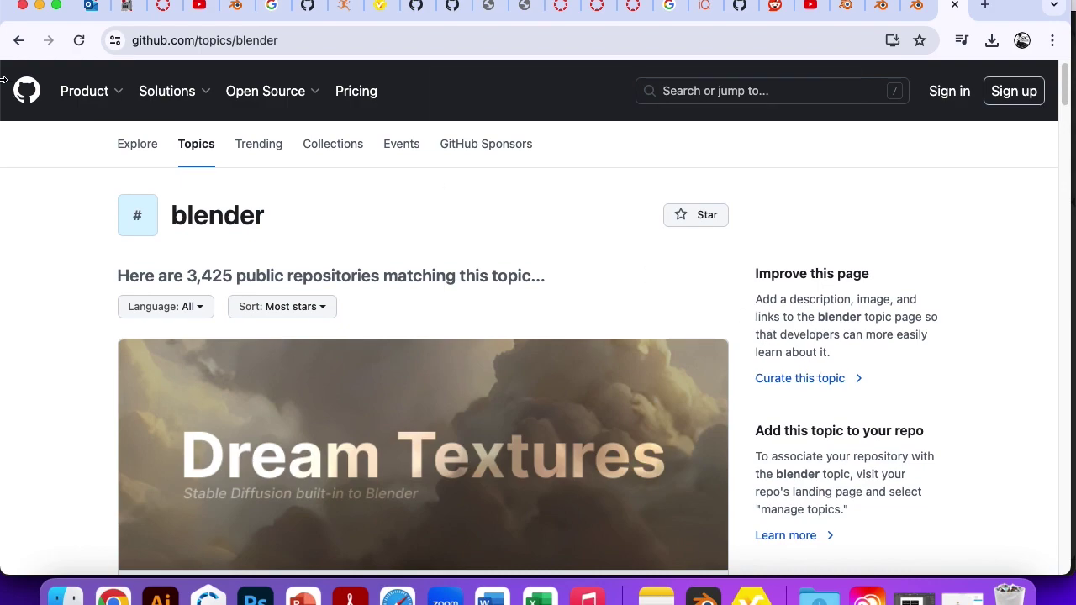
click(17, 41)
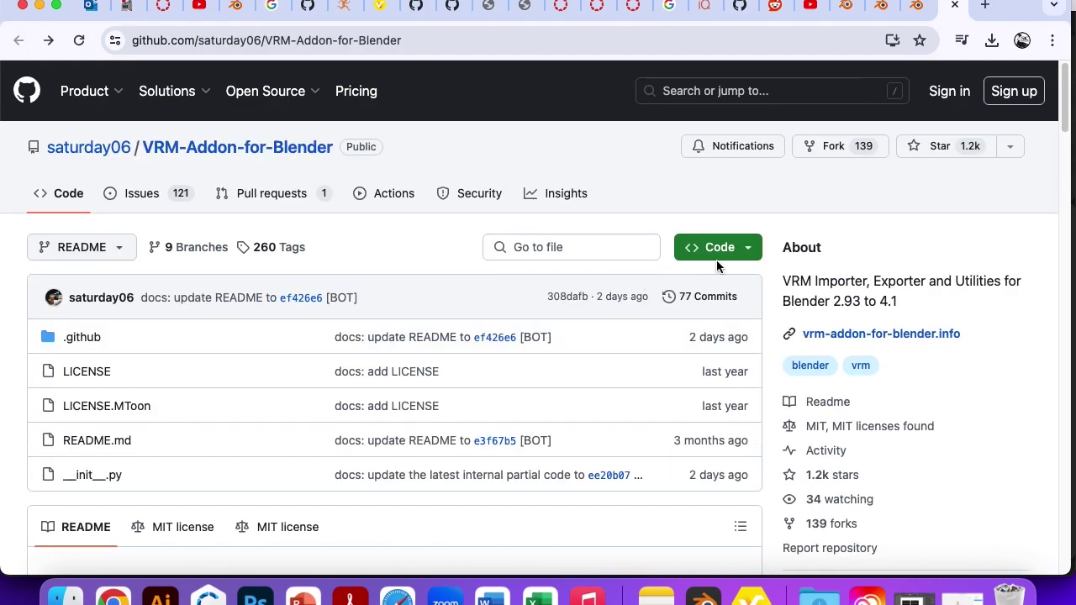
click(743, 248)
click(486, 481)
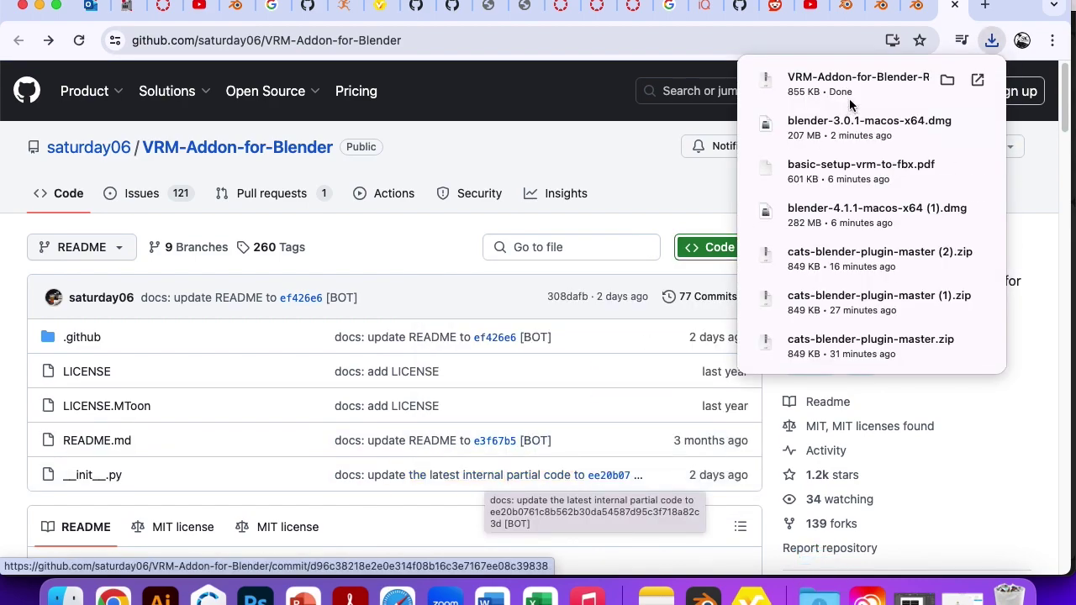
mouse_move(797, 87)
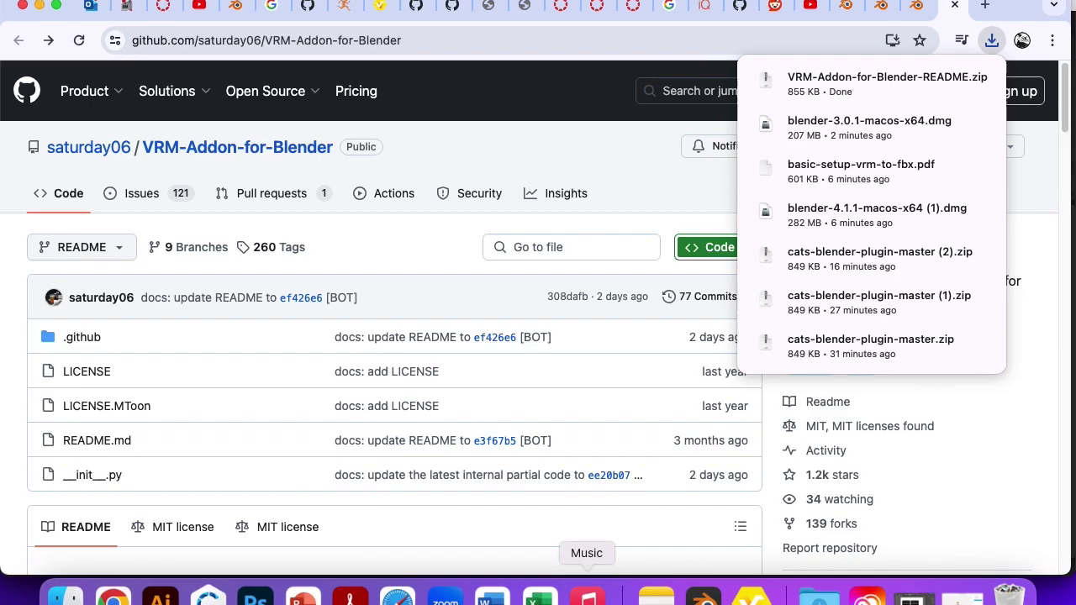
- Back in Blender, dismiss the VRM importer warning and open Preferences
click(704, 597)
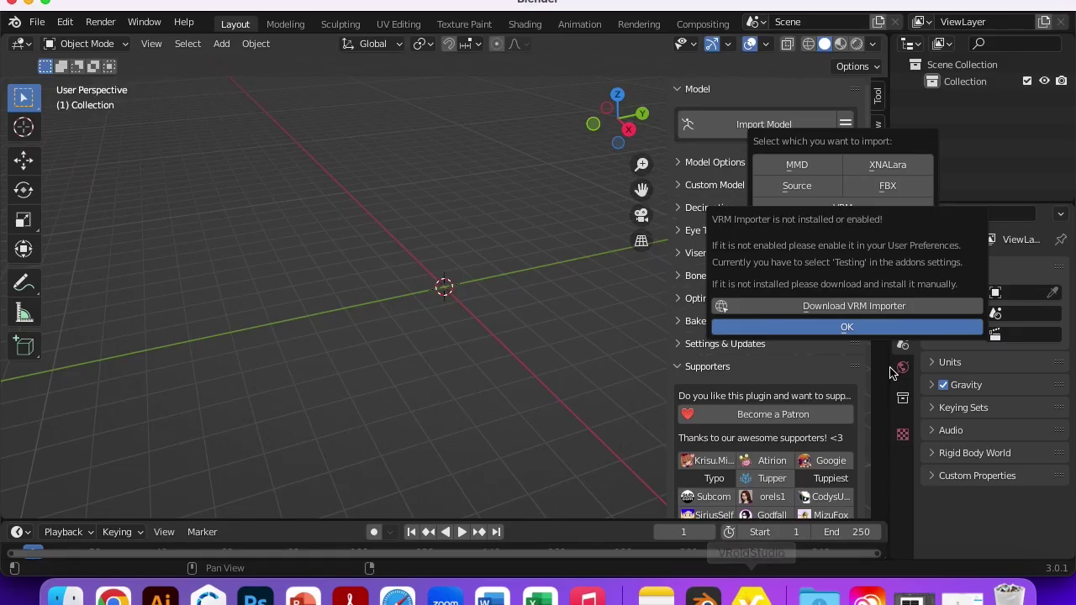
click(875, 335)
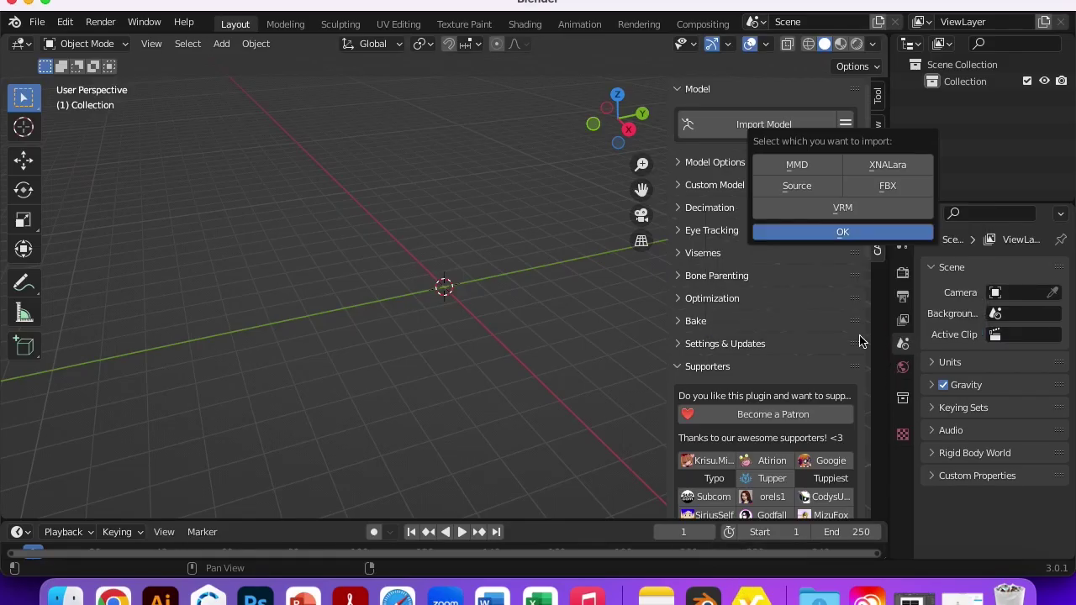
click(67, 26)
click(67, 25)
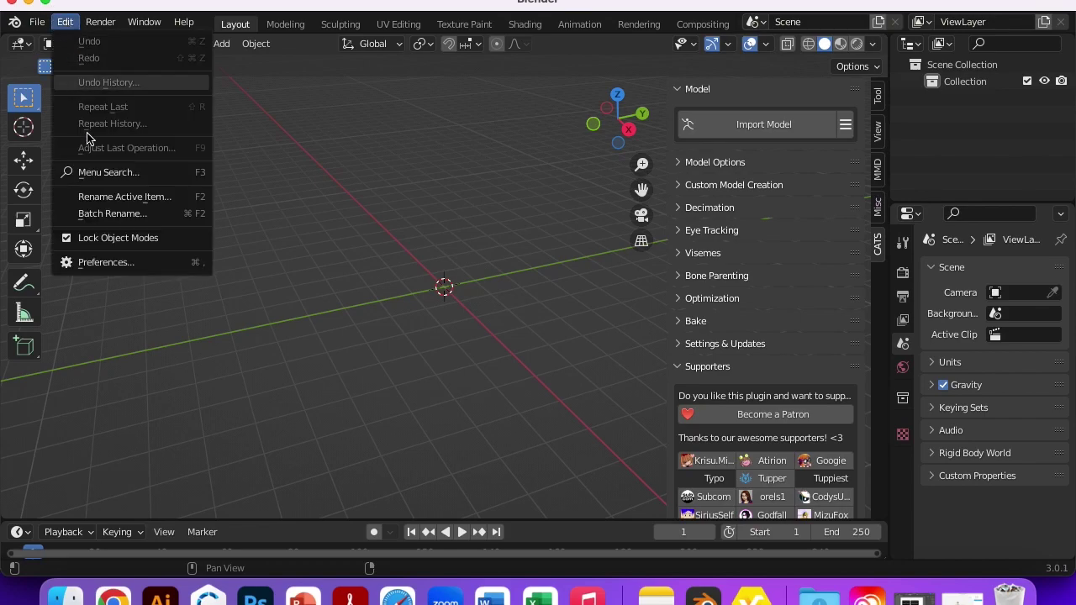
click(95, 264)
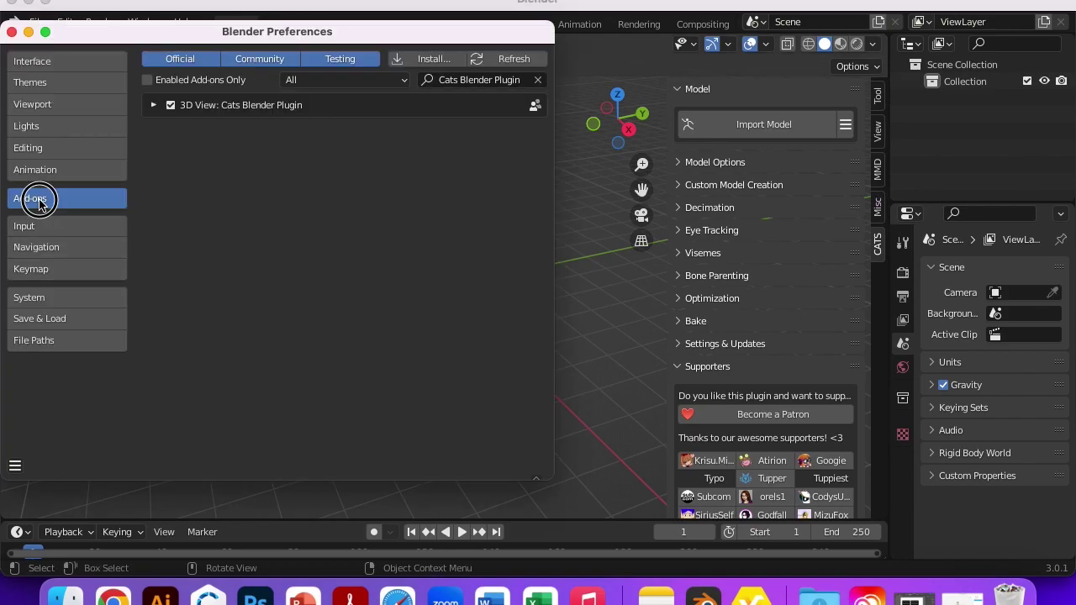
- Install VRM-Addon-for-Blender-README.zip from Downloads as an add-on
click(420, 59)
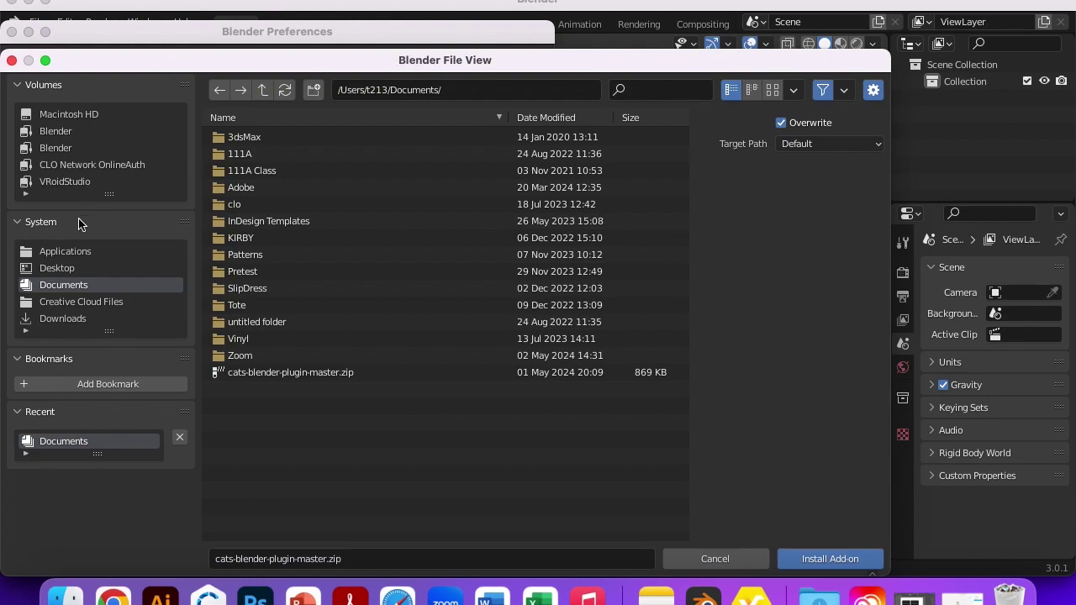
click(66, 320)
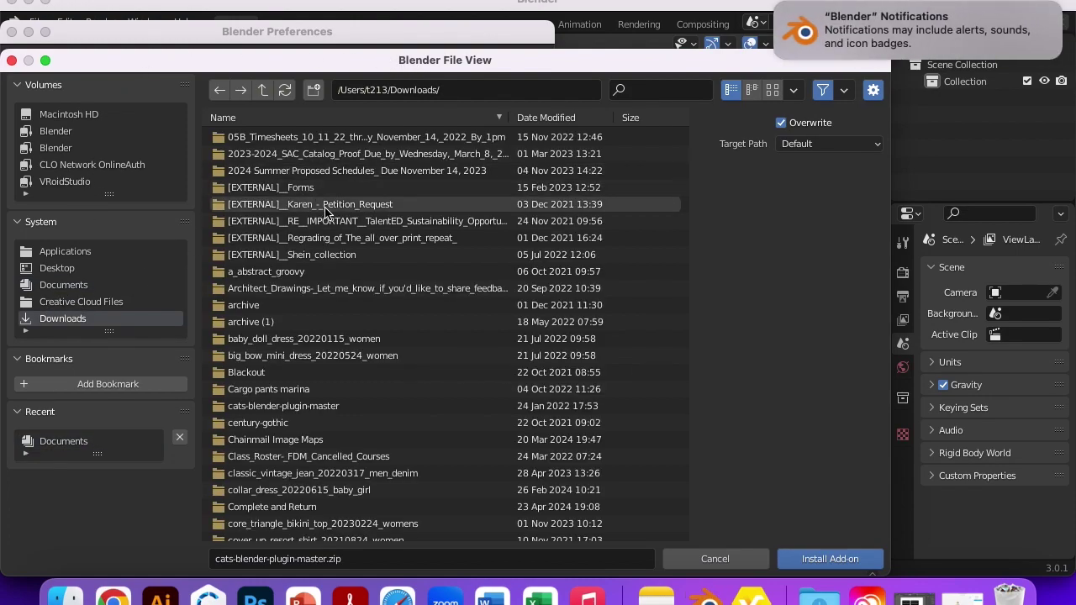
scroll(326, 219, down, 3)
scroll(326, 219, down, 14)
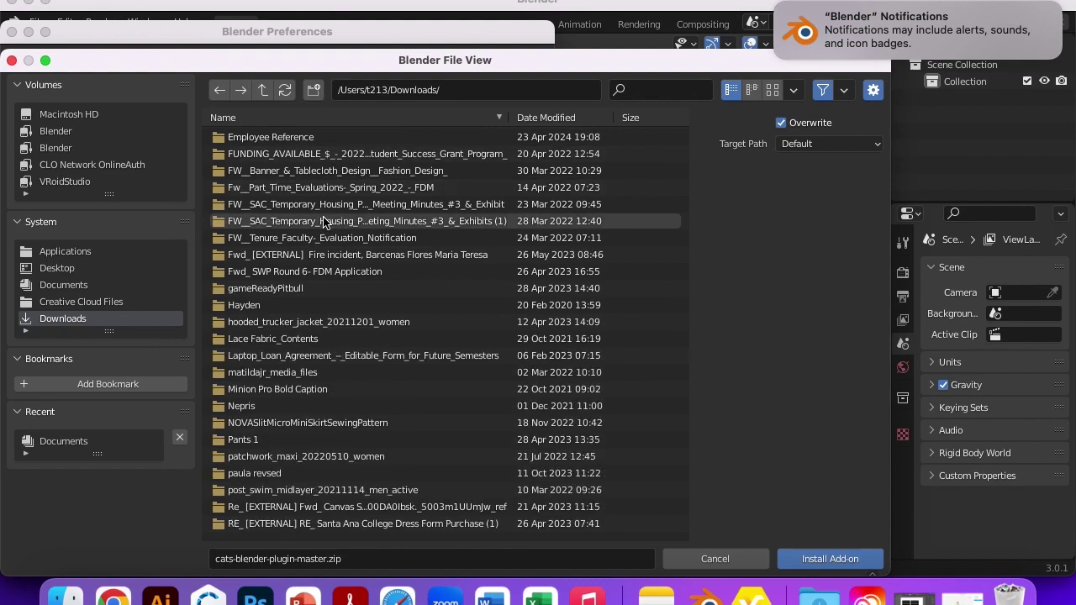
scroll(325, 221, down, 15)
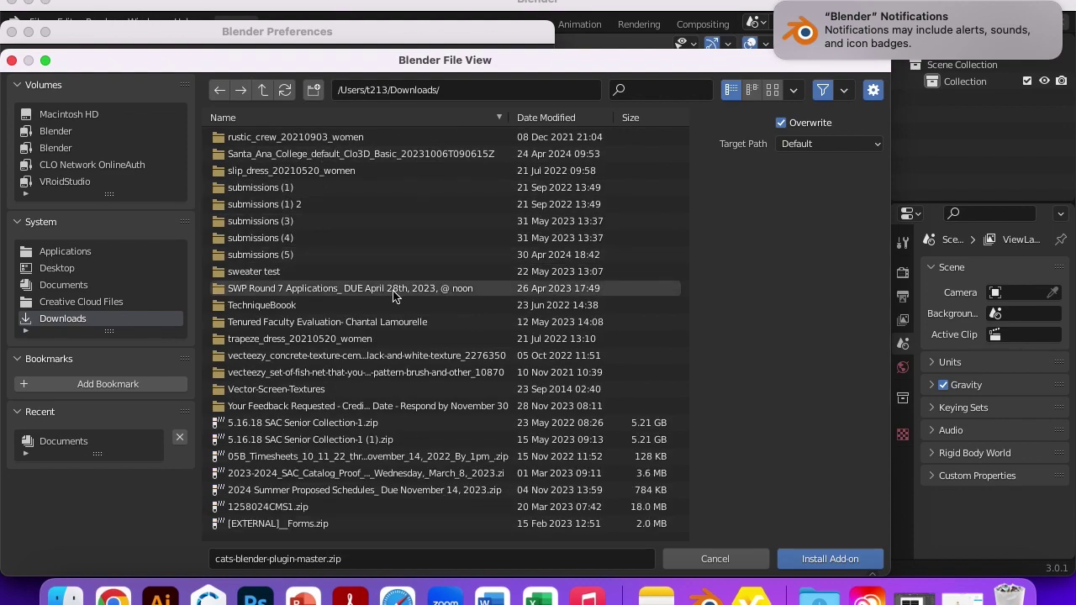
click(552, 120)
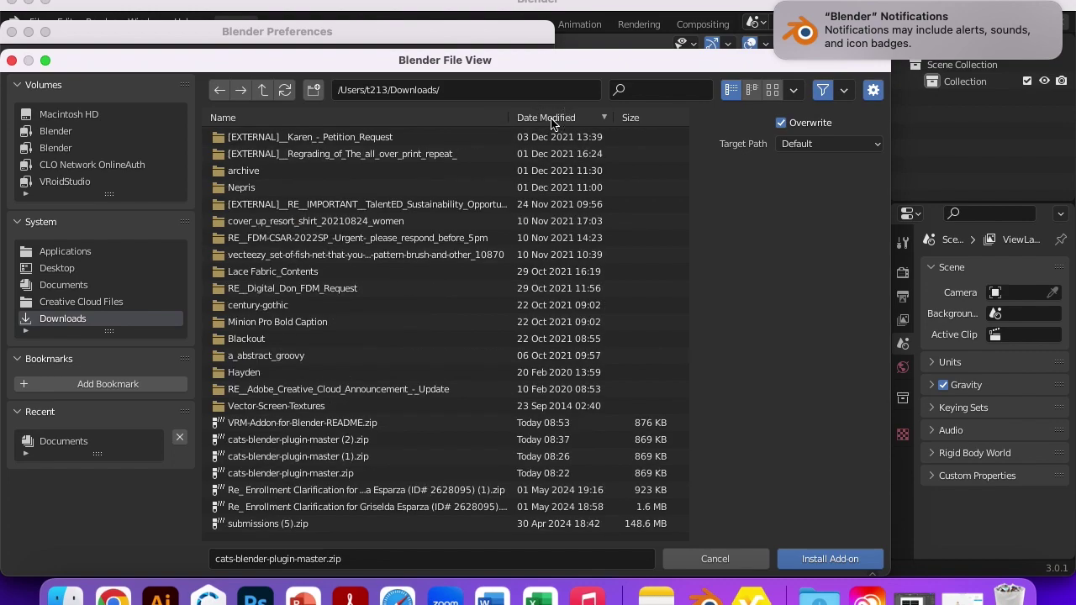
click(294, 424)
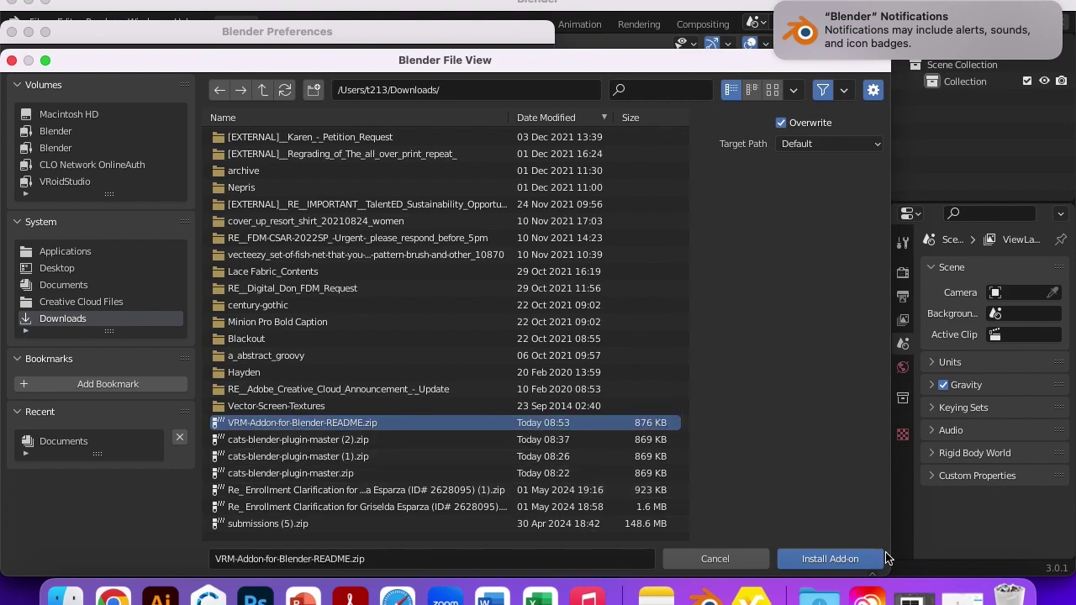
click(830, 559)
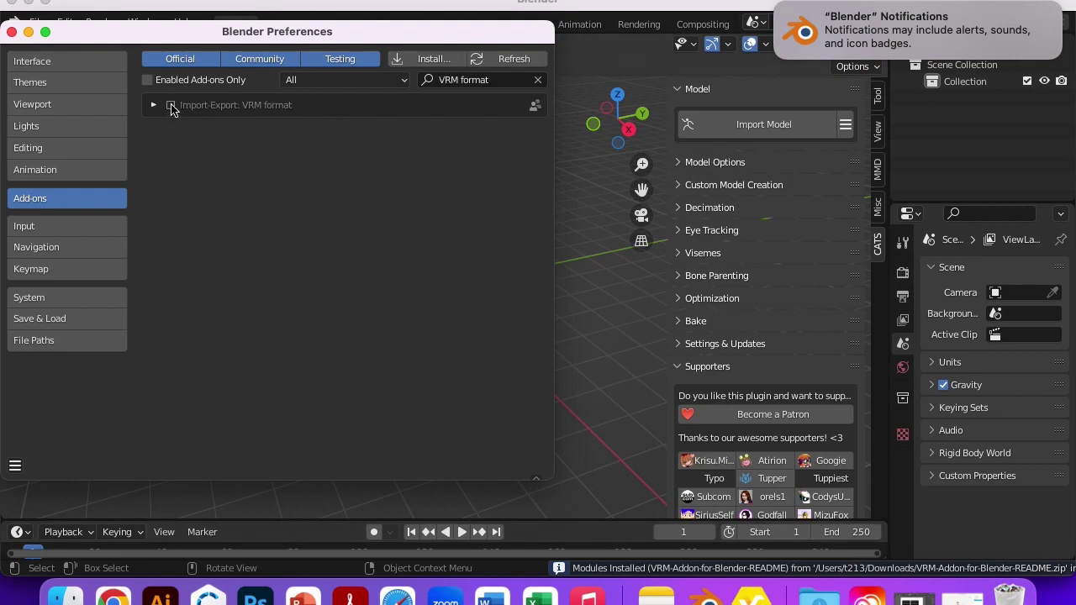
- Enable the Import-Export: VRM format add-on
click(171, 107)
click(171, 107)
click(172, 107)
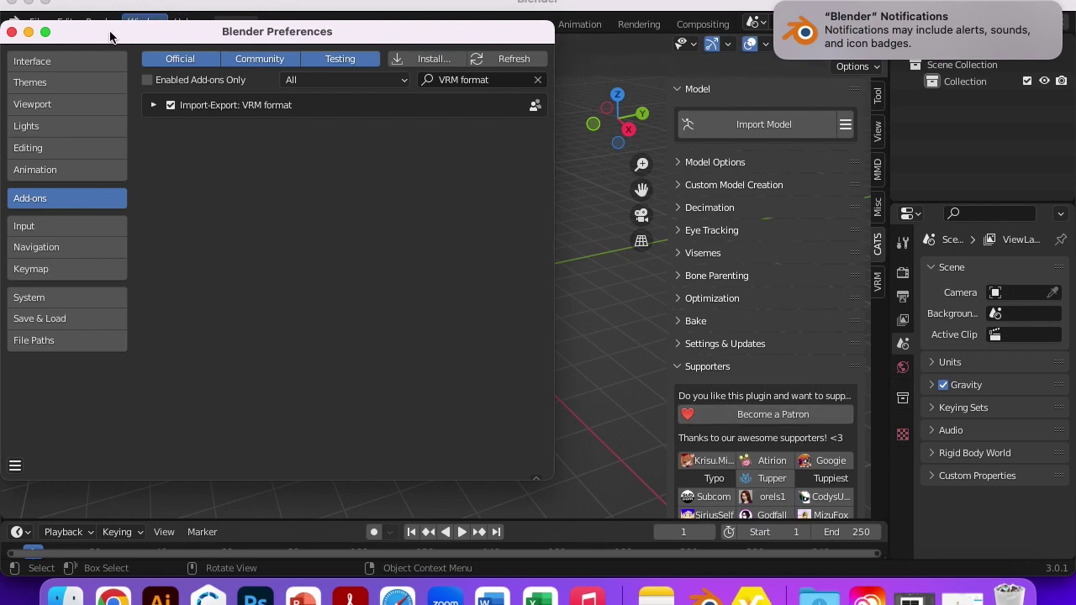
- Close Preferences and import Documents/Kai.vrm through CATS Import Model as VRM
click(11, 34)
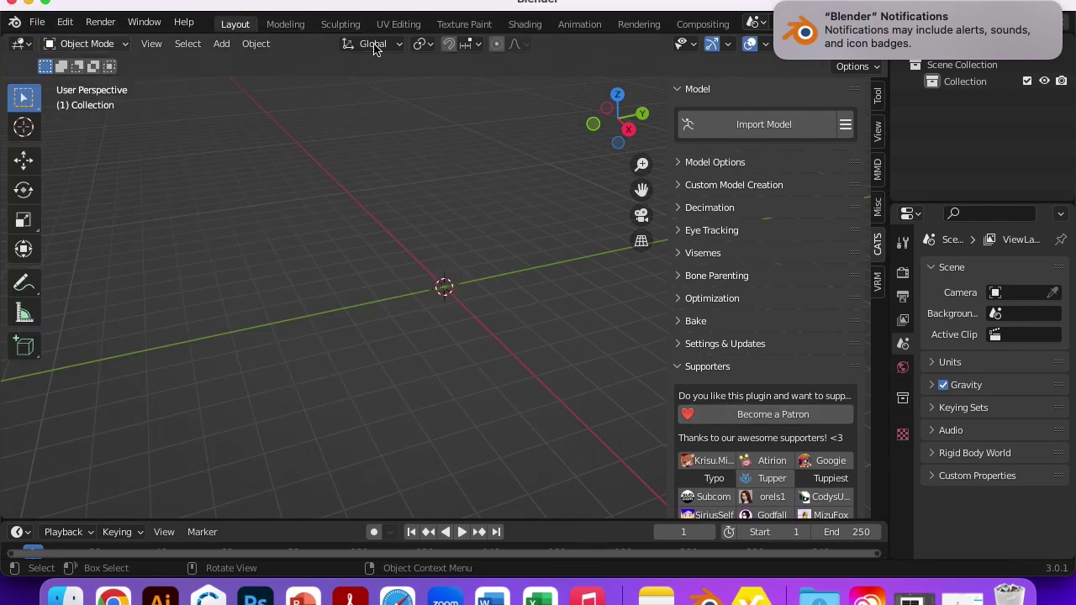
click(844, 124)
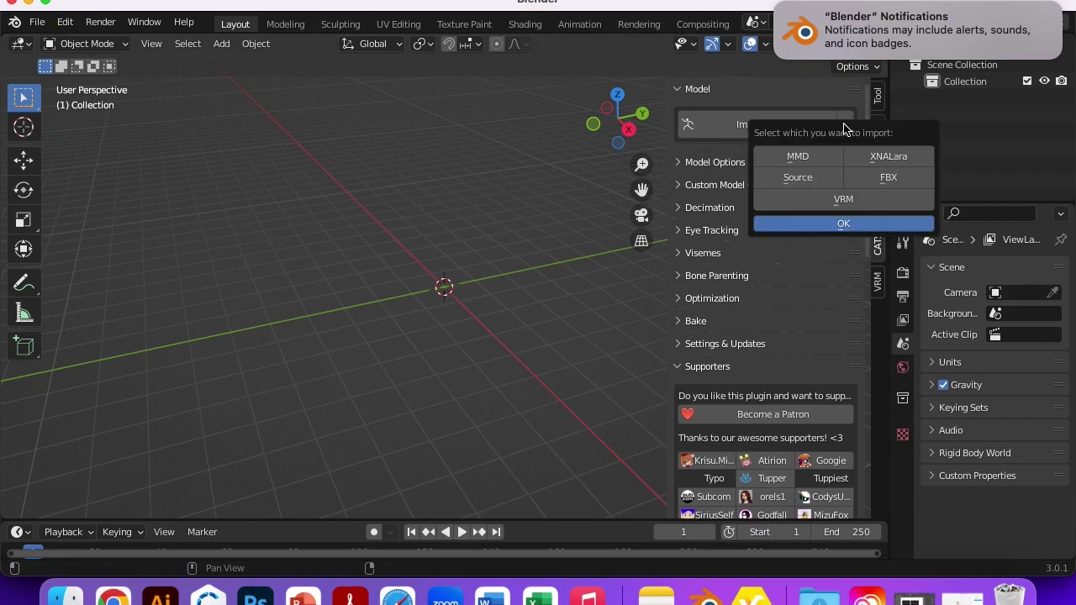
click(851, 200)
key(Return)
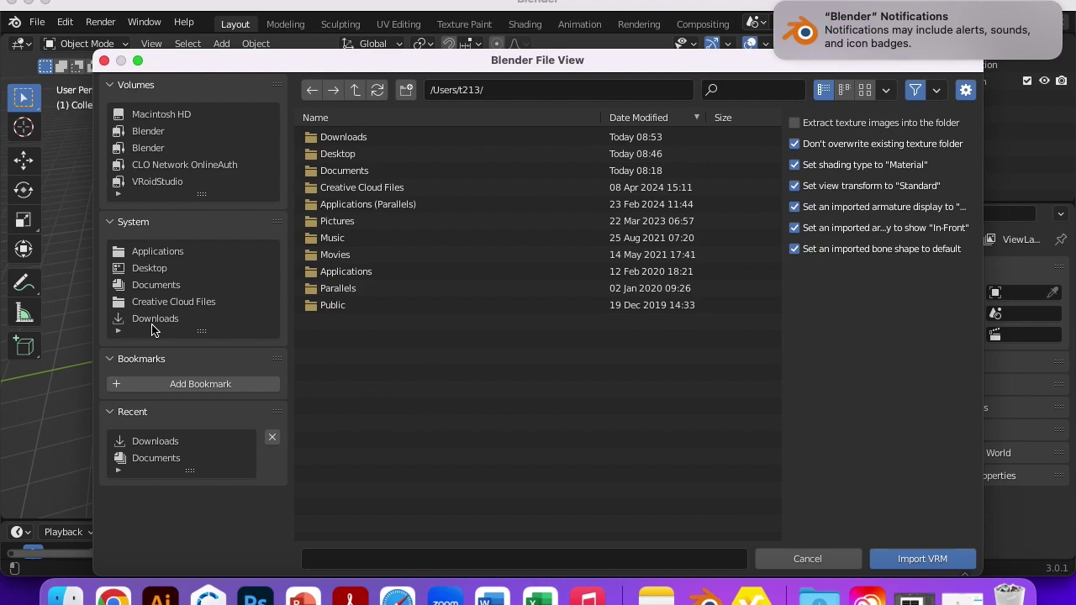
click(155, 285)
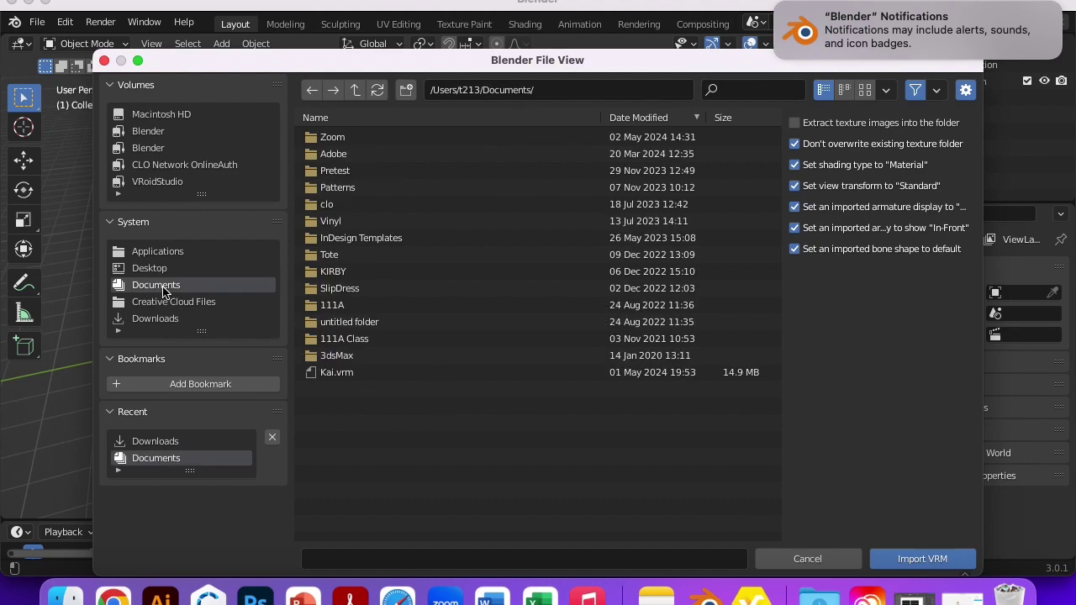
click(328, 375)
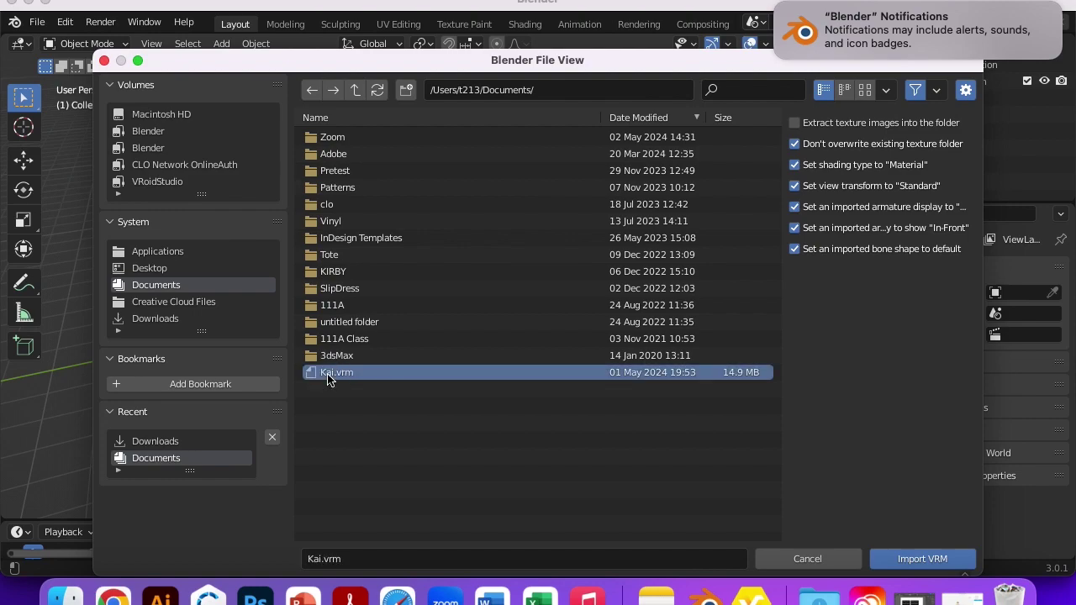
click(929, 559)
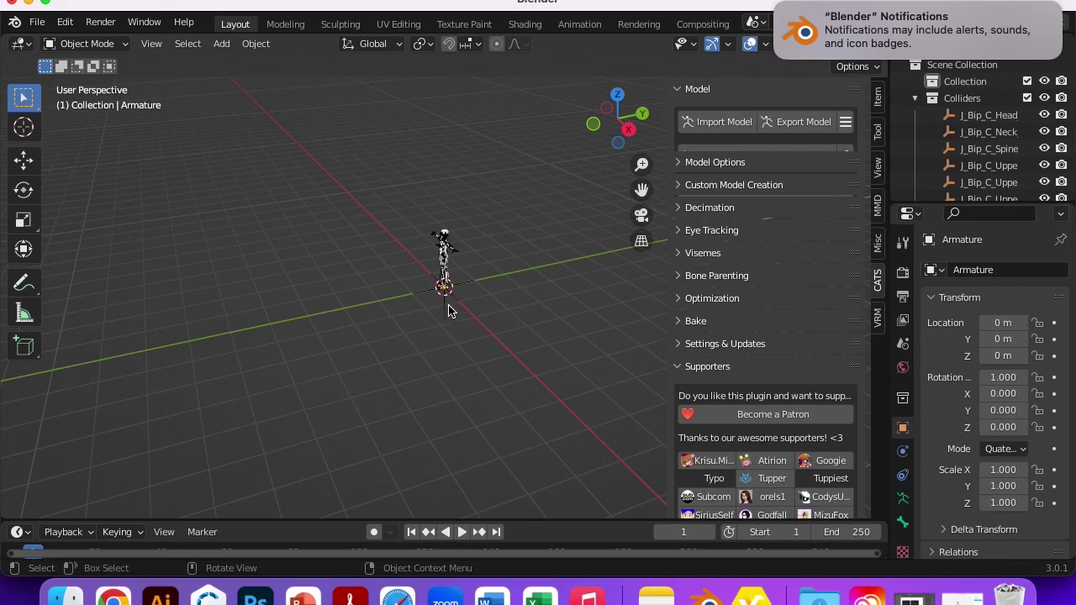
click(502, 273)
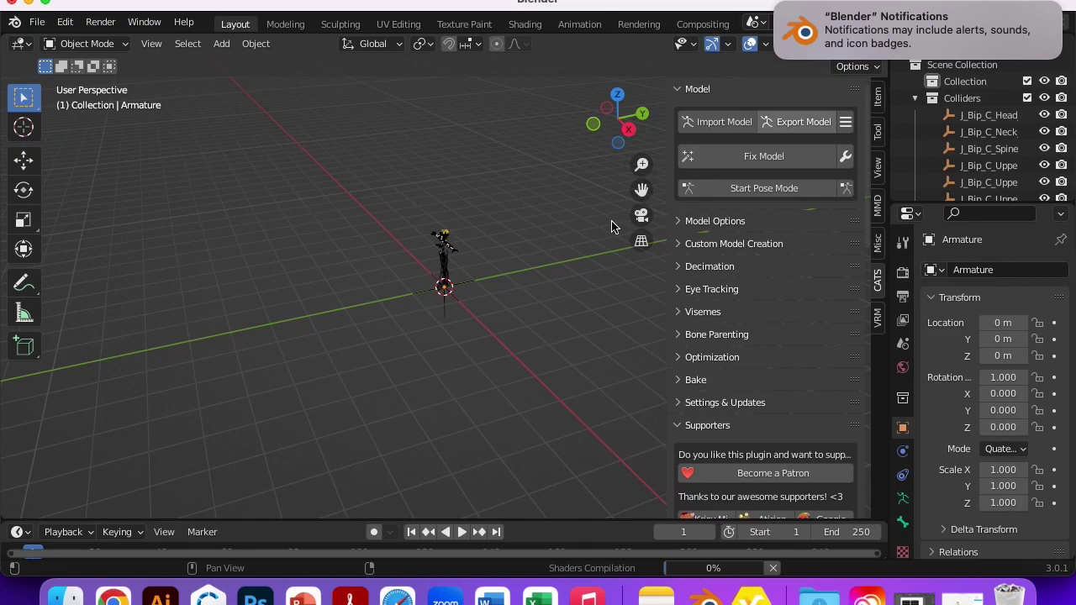
- Start a fresh General scene, discarding the unsaved changes
click(37, 22)
mouse_move(59, 42)
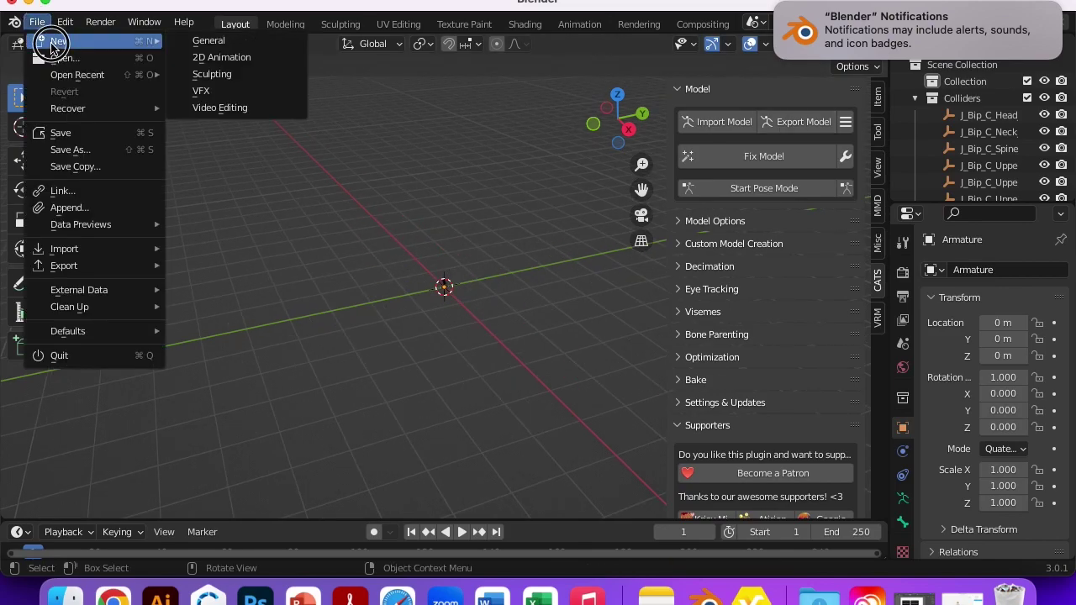
click(211, 45)
click(467, 327)
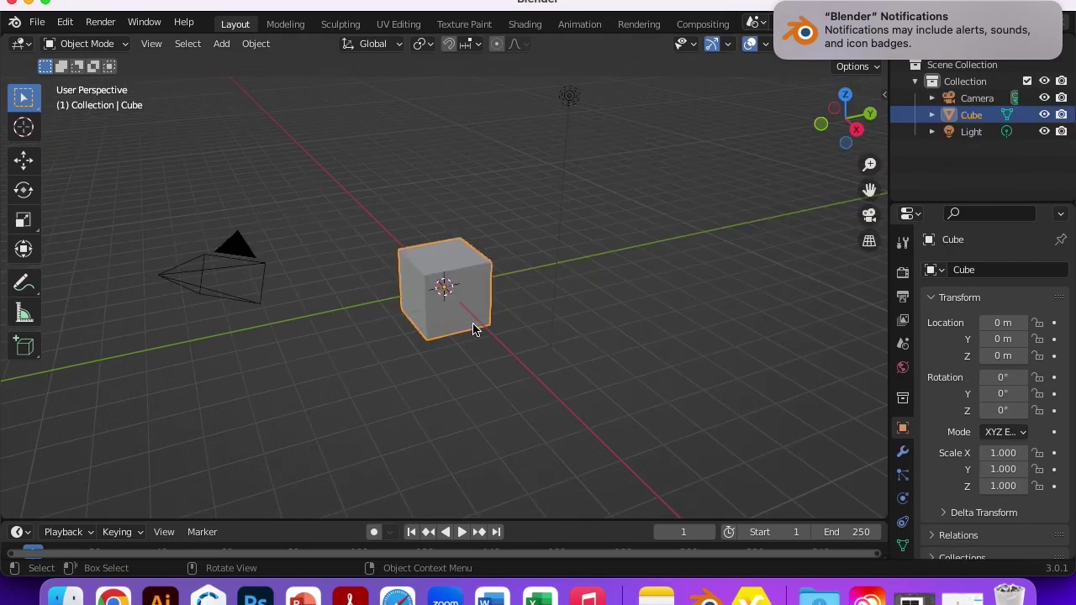
- Import Documents/Kai.vrm through the CATS sidebar's VRM import
click(883, 95)
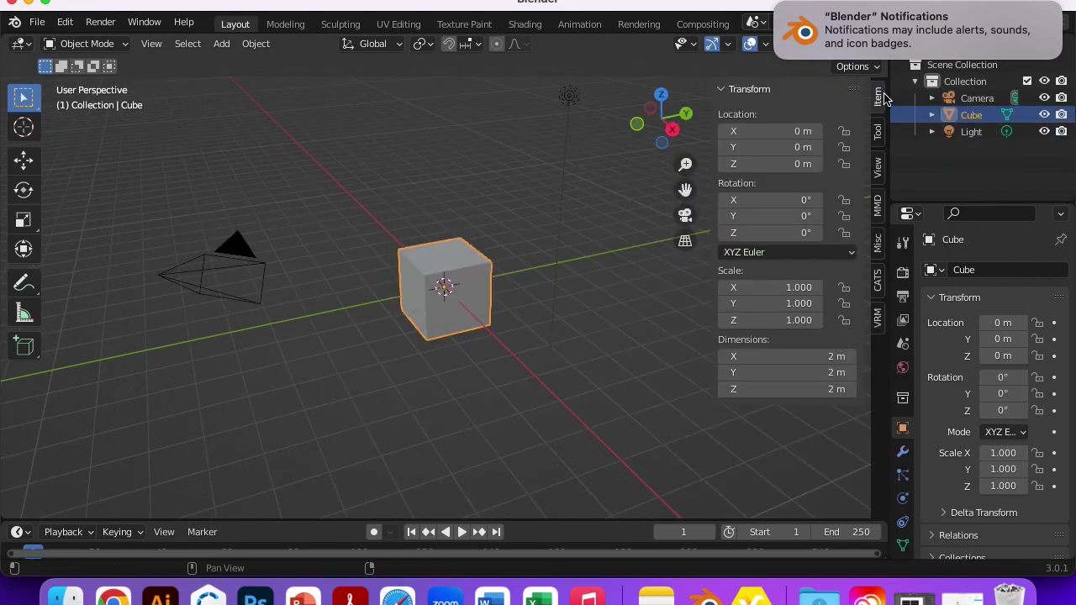
click(878, 283)
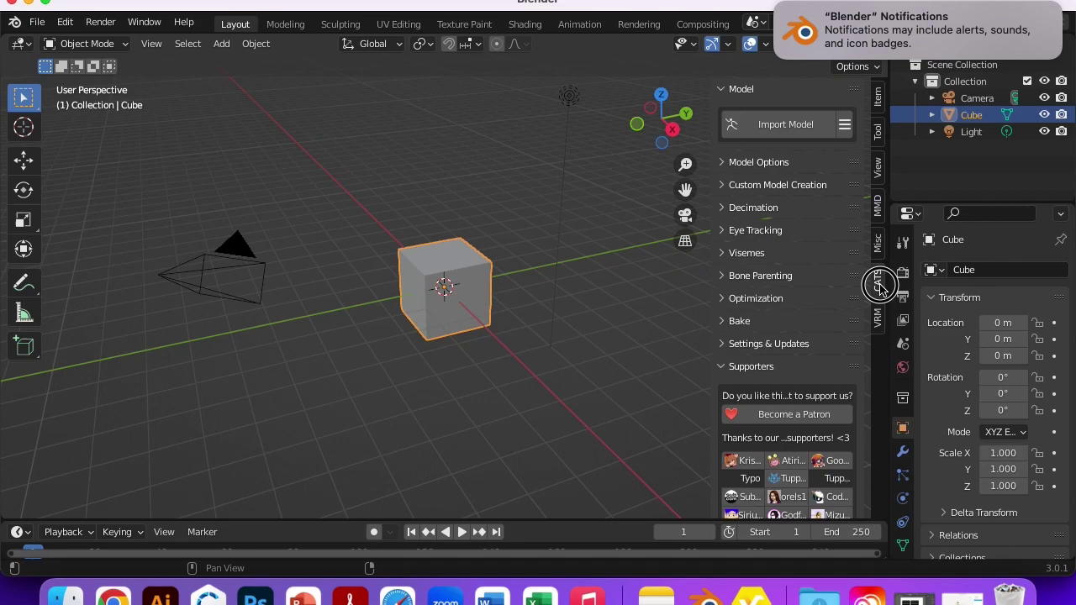
click(844, 124)
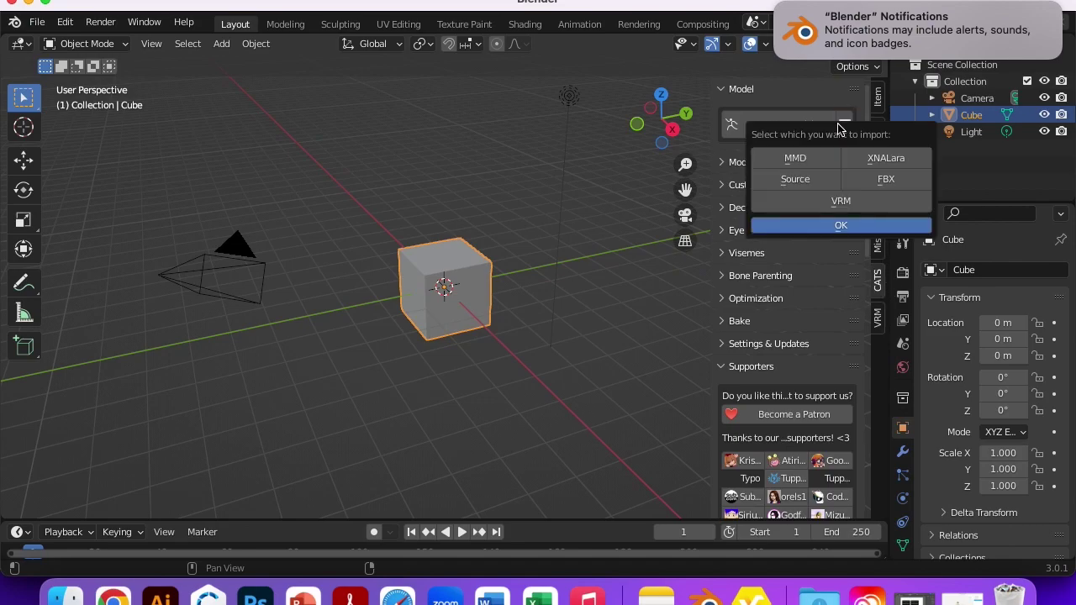
click(865, 207)
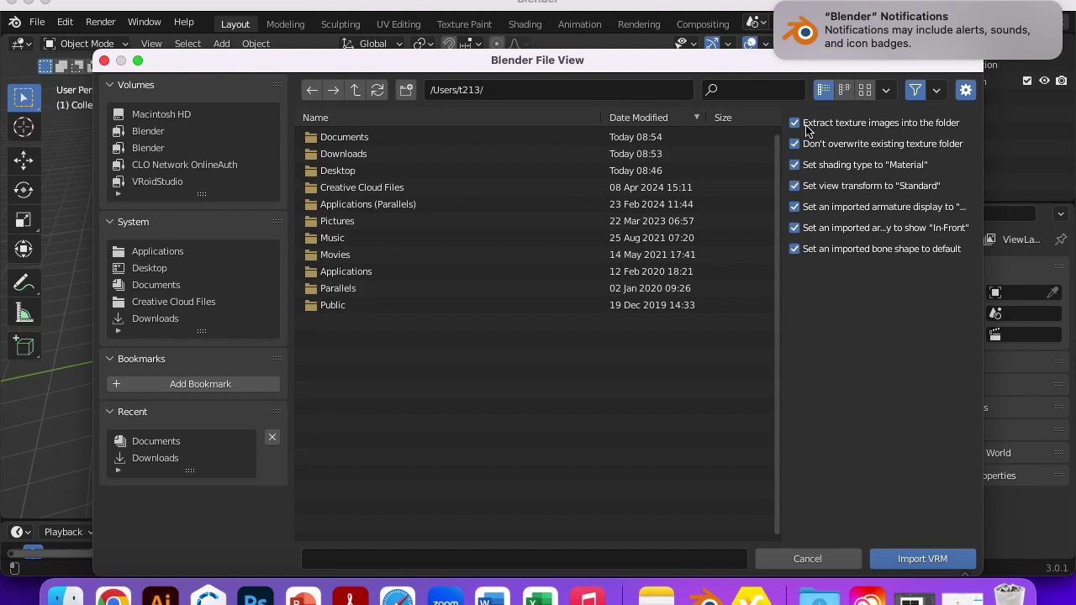
click(159, 318)
click(147, 285)
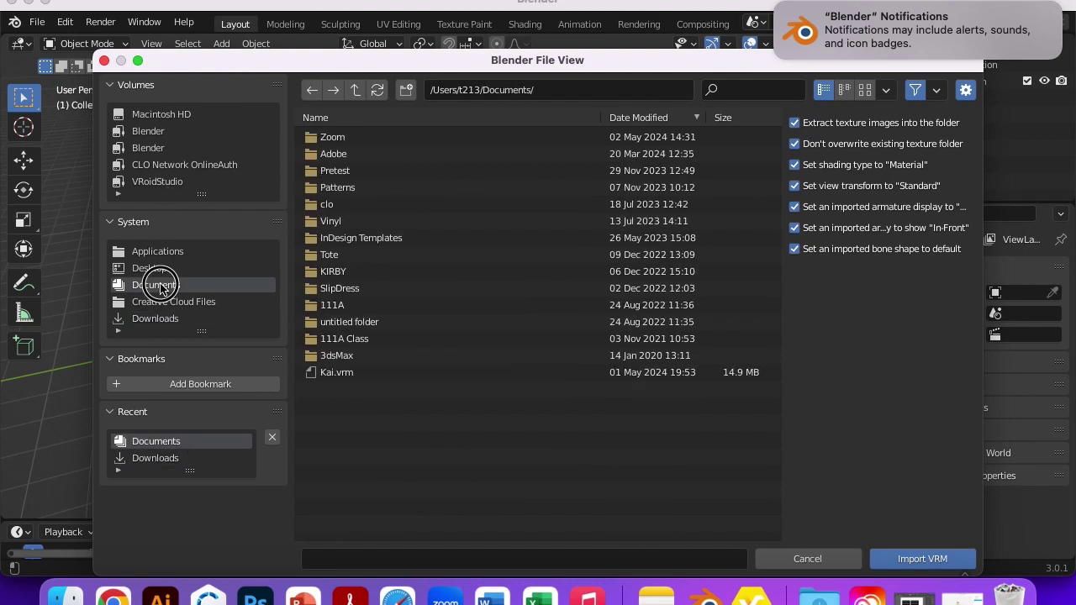
click(331, 373)
click(897, 561)
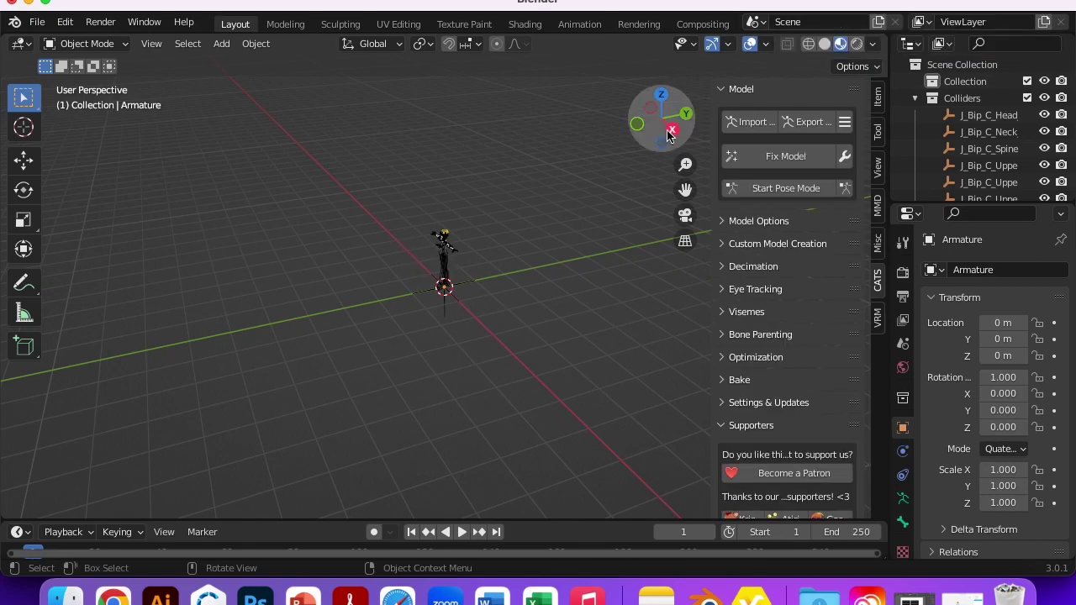
- Turn to a front view, zoom in and pan to centre the T-posed avatar
drag(670, 132, 483, 232)
scroll(485, 240, up, 10)
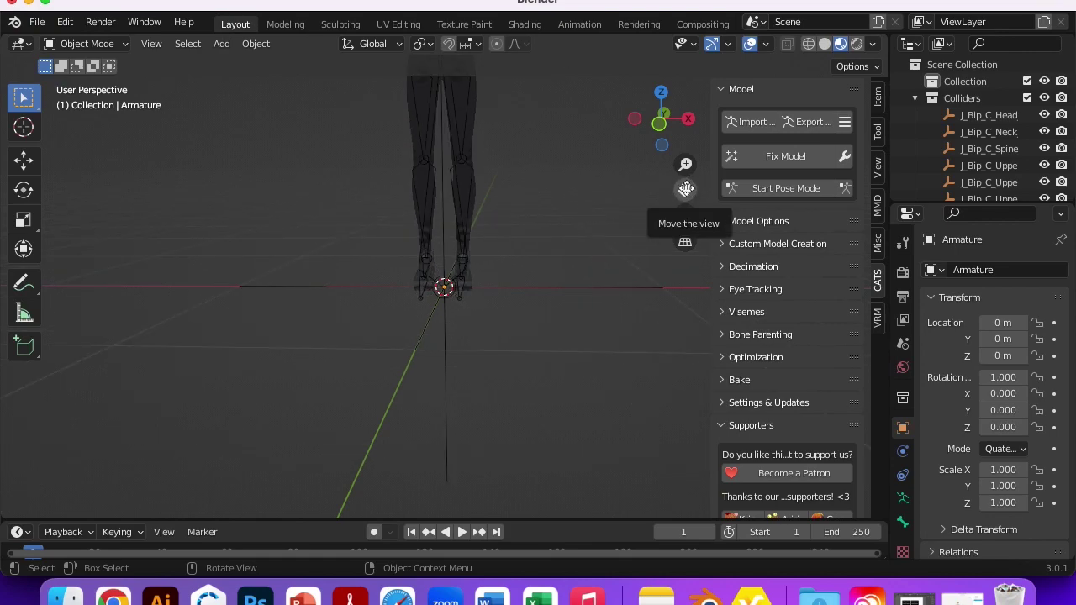
drag(686, 188, 670, 370)
mouse_move(685, 189)
mouse_down()
mouse_move(686, 216)
mouse_move(685, 174)
mouse_move(685, 196)
mouse_up()
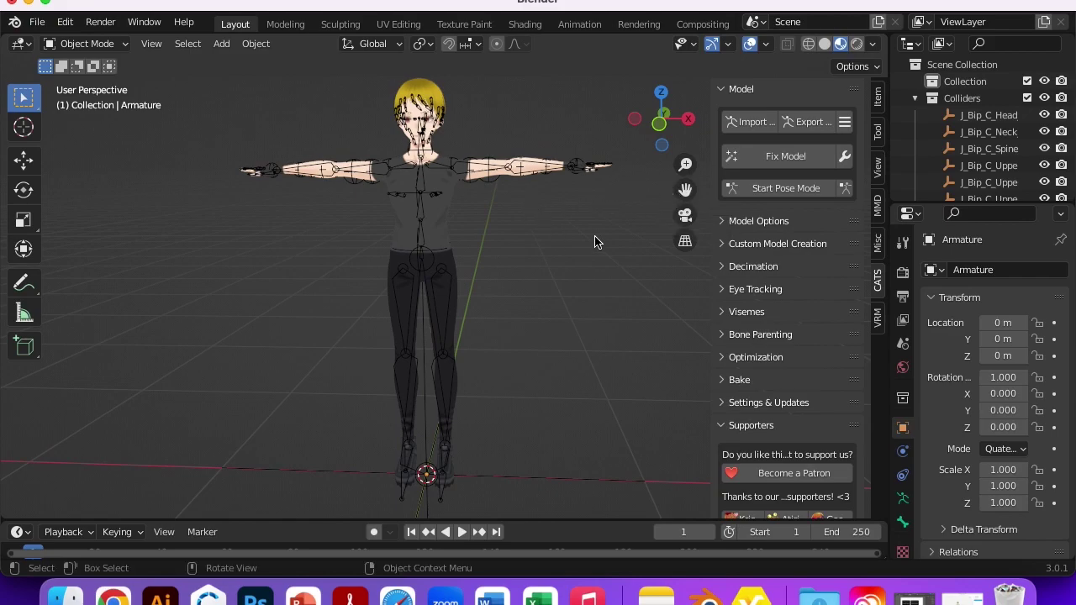
- Run CATS Fix Model with Keep Upper Chest unchecked
click(845, 157)
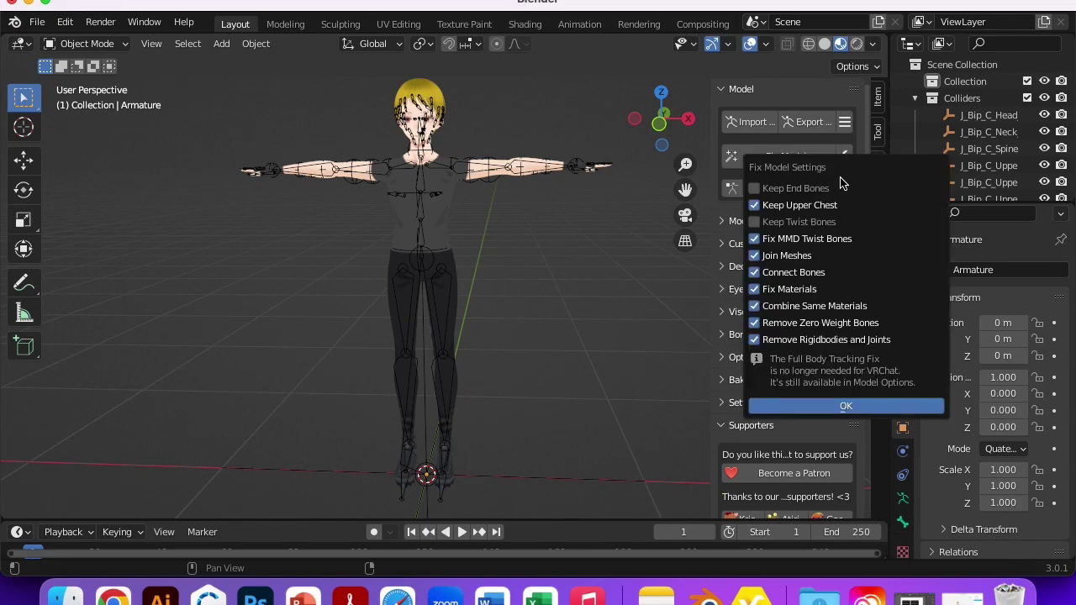
click(755, 205)
click(864, 409)
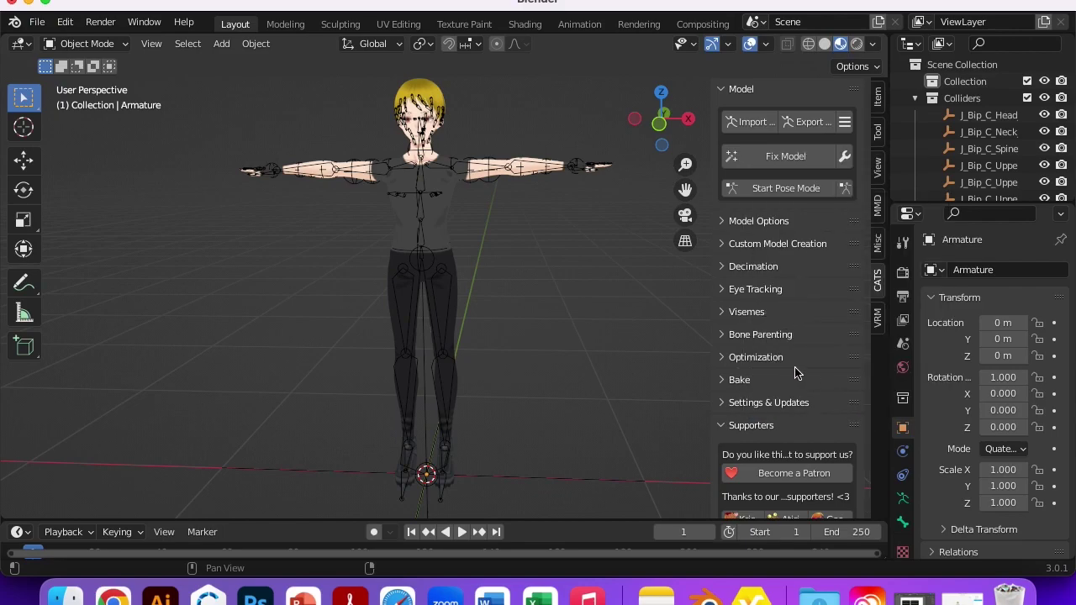
- Test-rotate the right upper arm bone in Pose Mode, then return to Object Mode
click(123, 47)
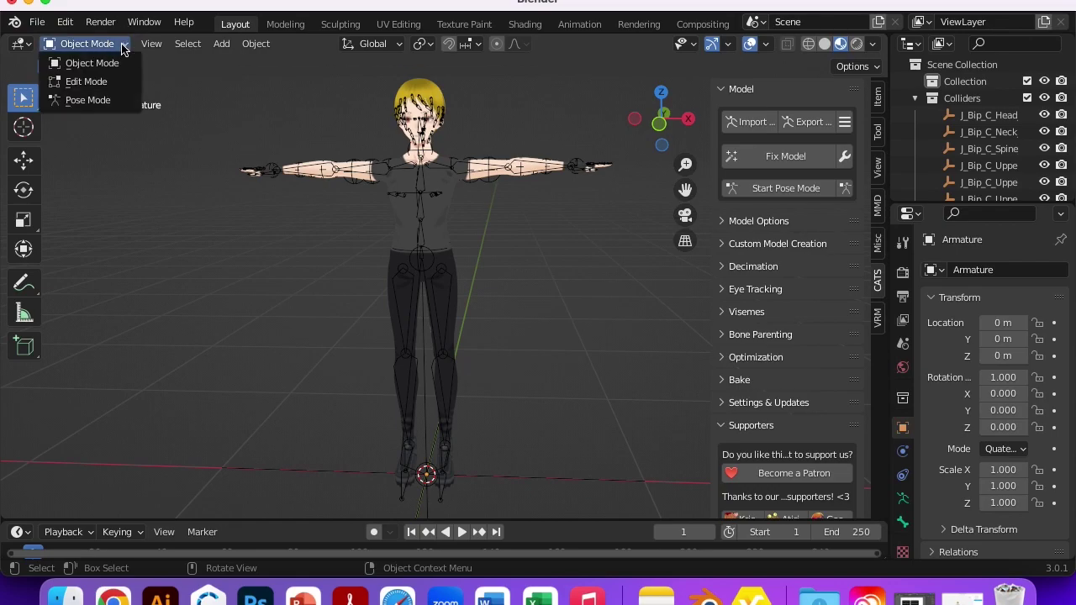
click(89, 101)
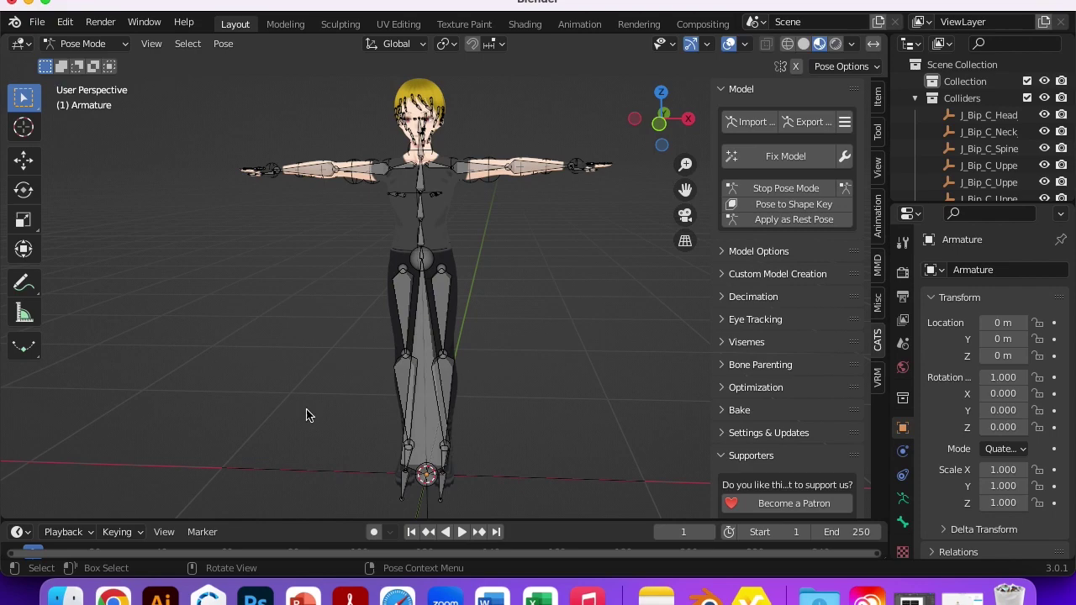
click(389, 175)
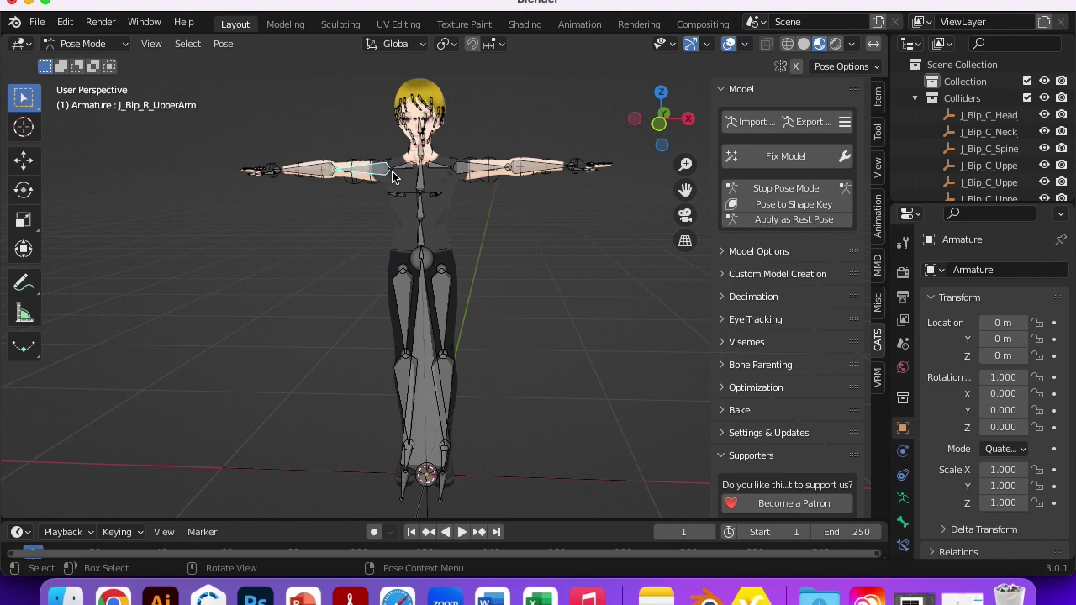
key(r)
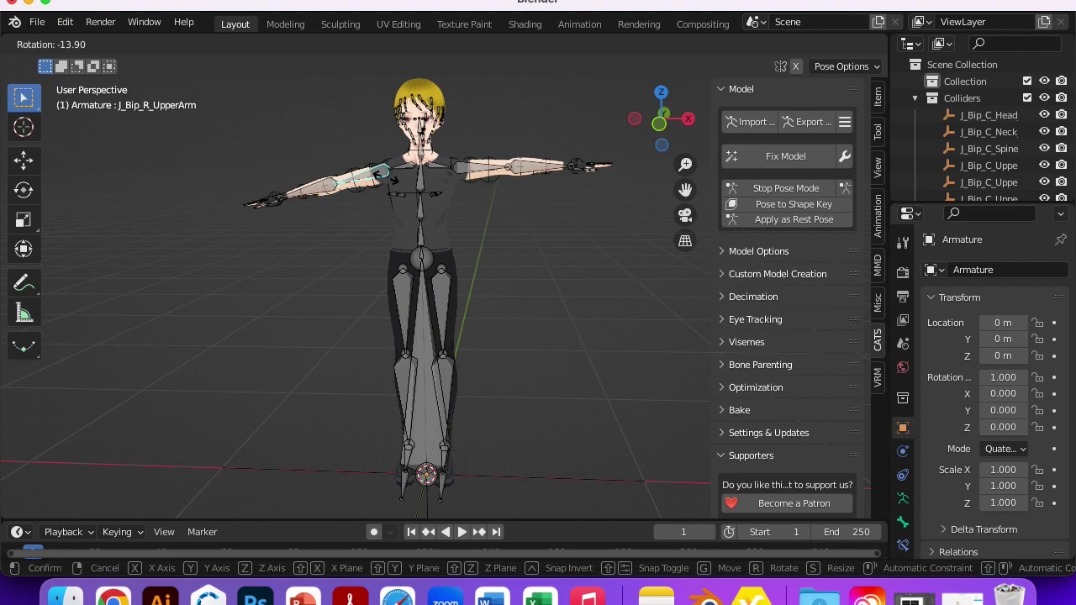
click(384, 181)
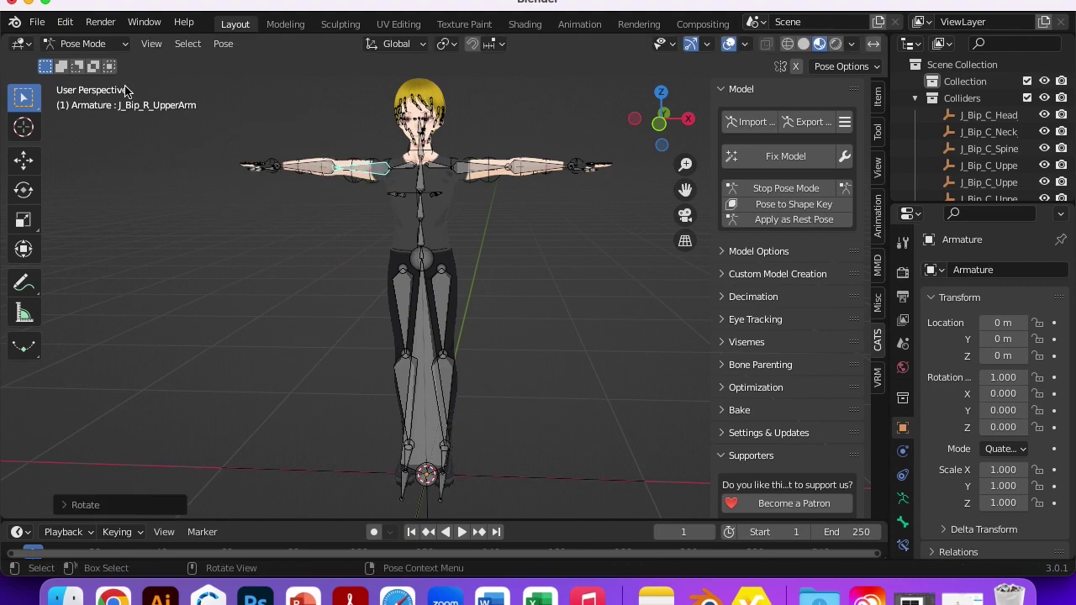
click(124, 45)
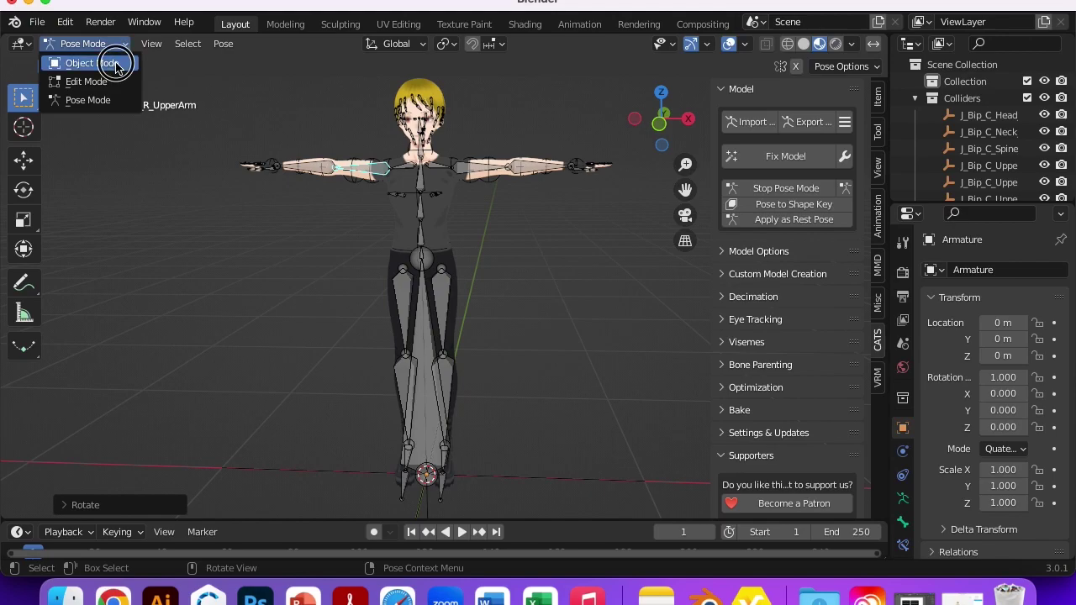
click(116, 64)
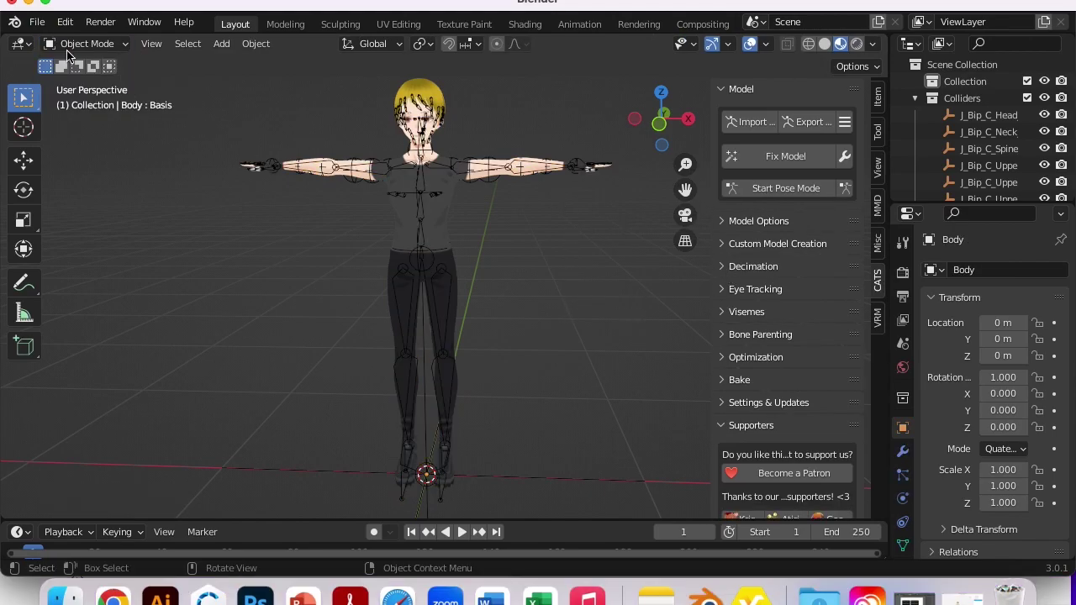
- Start the CATS export despite the warning, targeting Documents with file name Kai.fbx
click(809, 122)
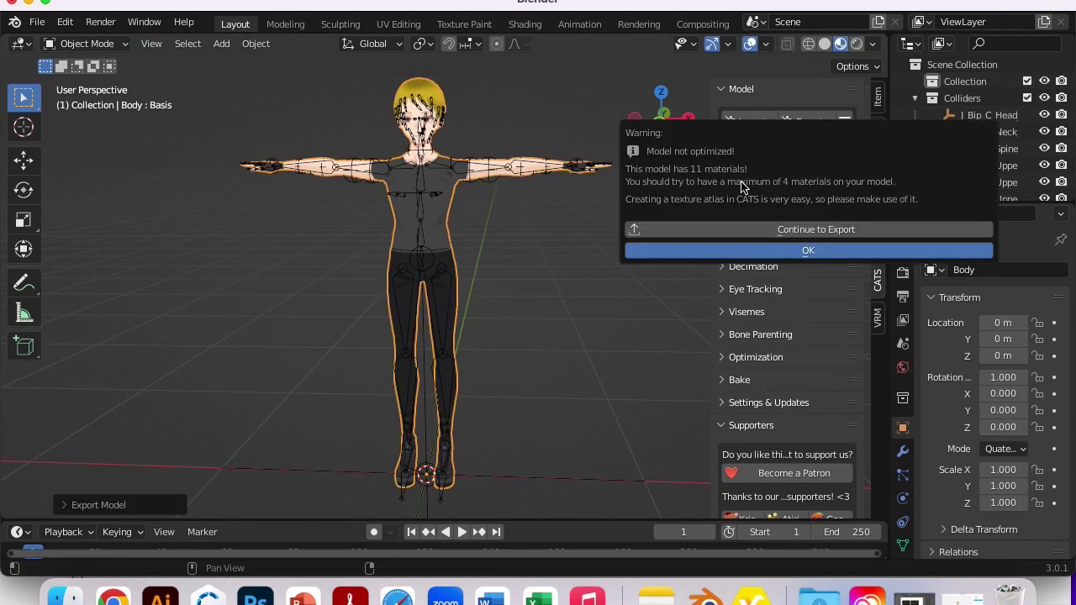
click(822, 232)
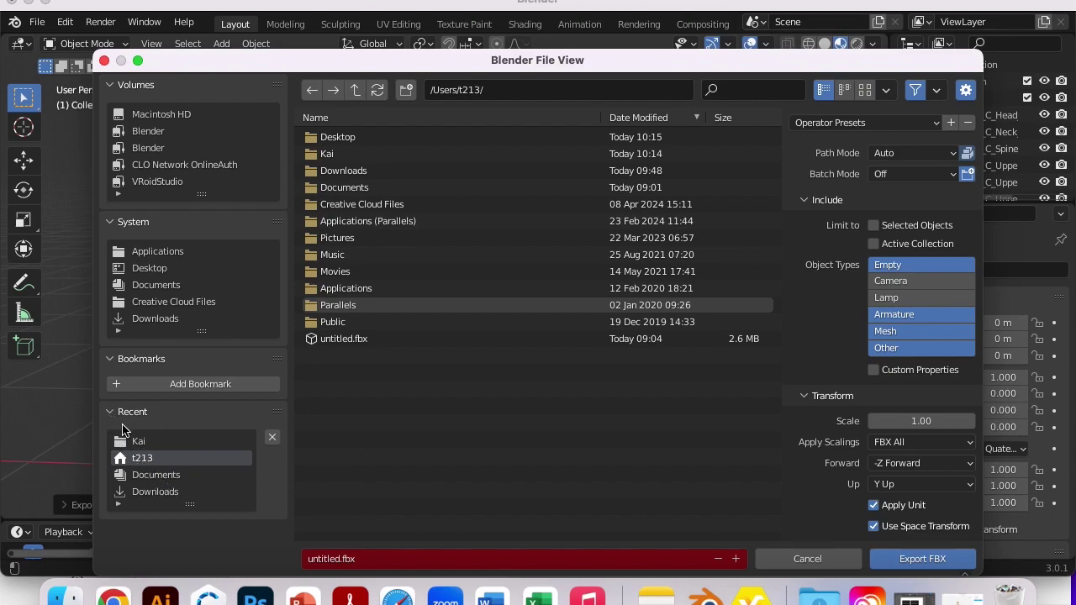
click(151, 475)
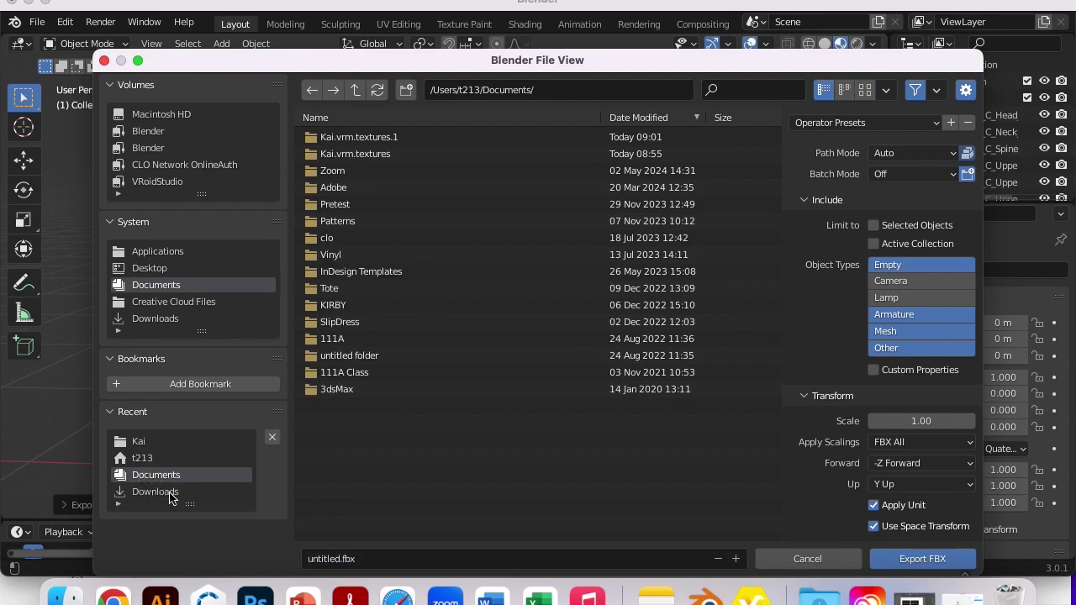
click(318, 559)
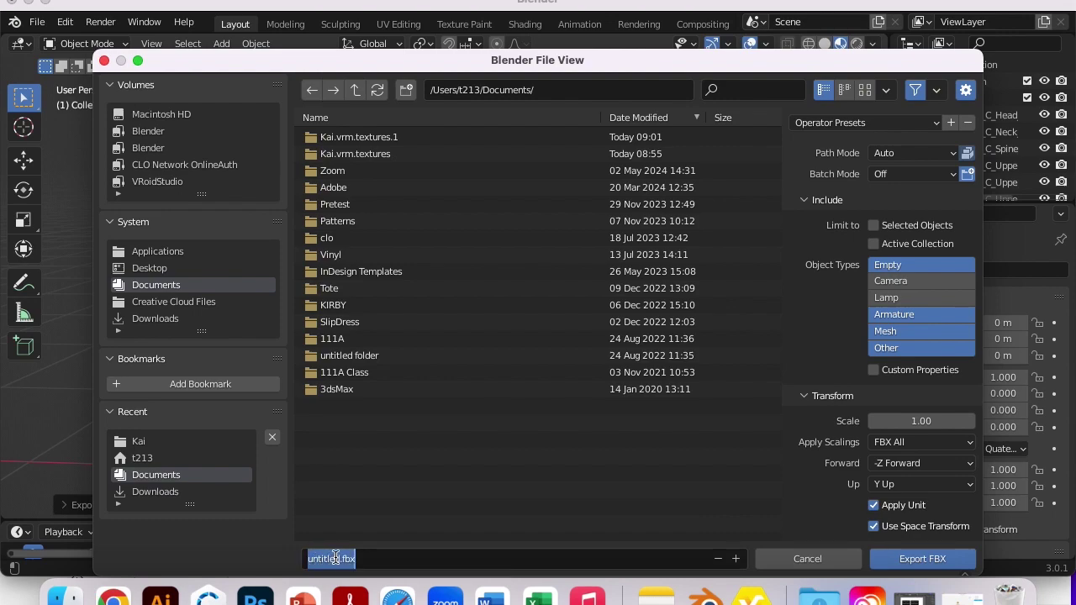
click(336, 558)
drag(339, 558, 271, 542)
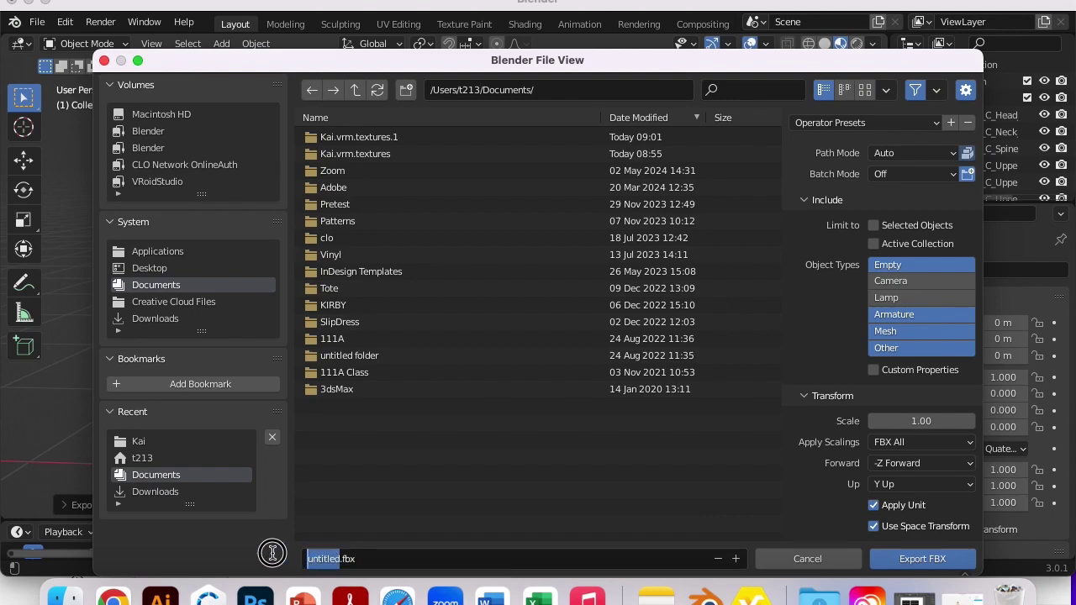
key(BackSpace)
text(Kai)
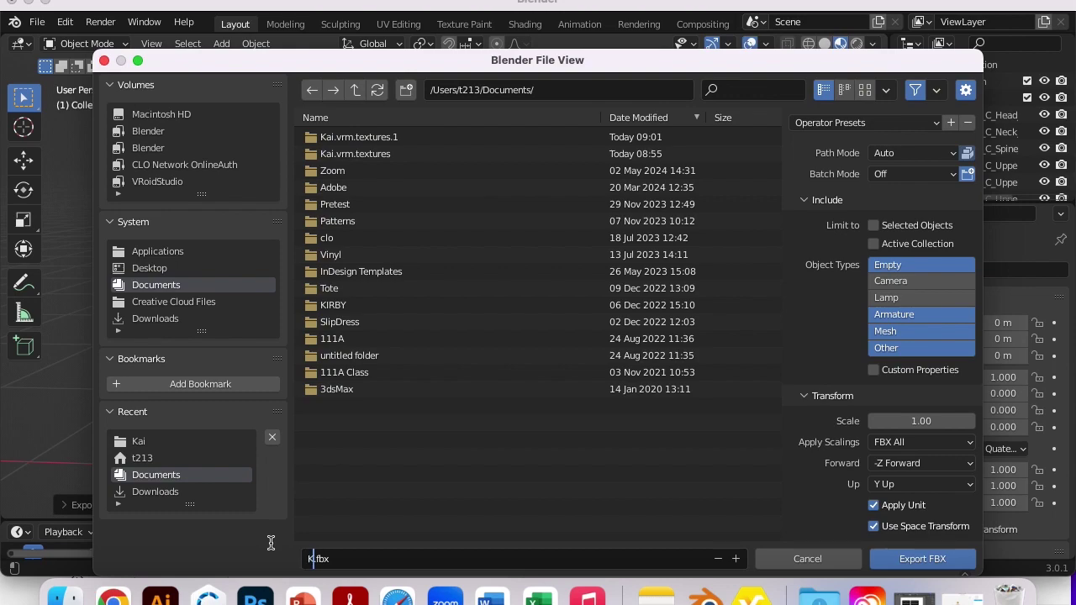
- Export Kai.fbx and verify it appears in Documents in Finder
click(915, 559)
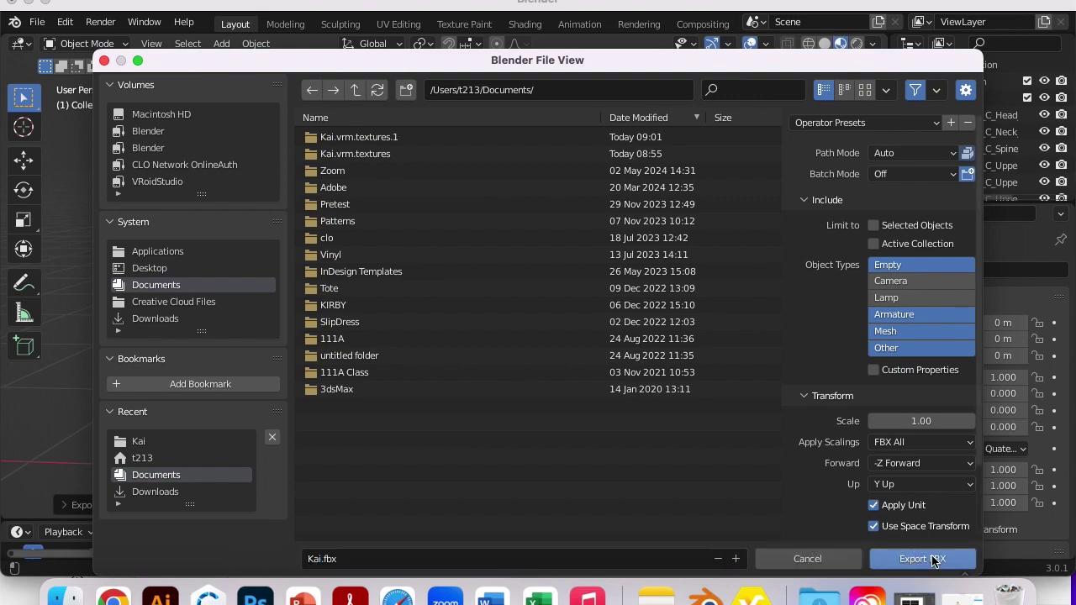
click(925, 559)
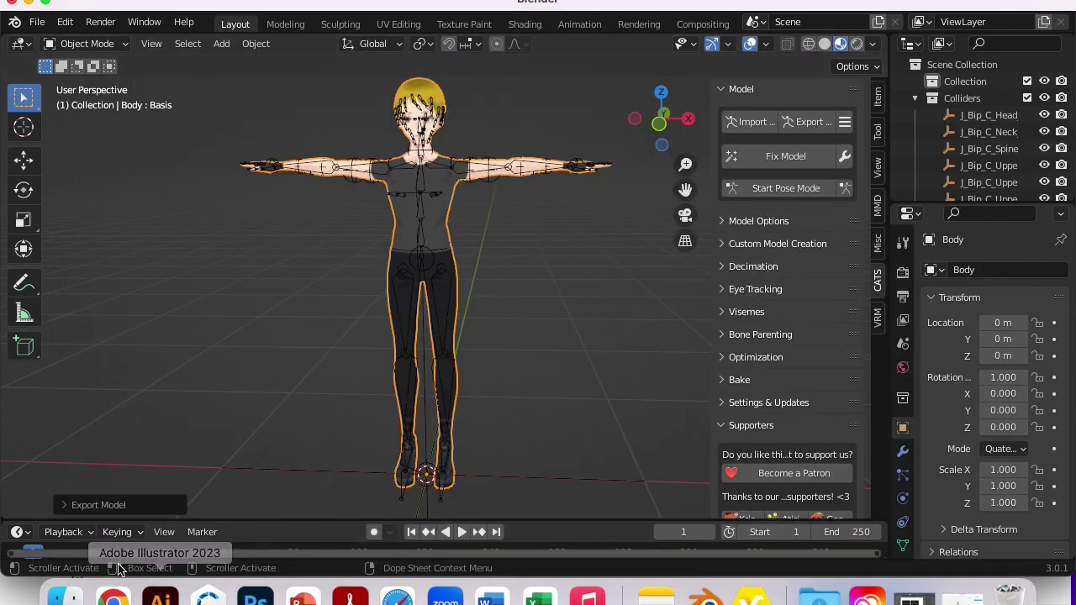
click(64, 597)
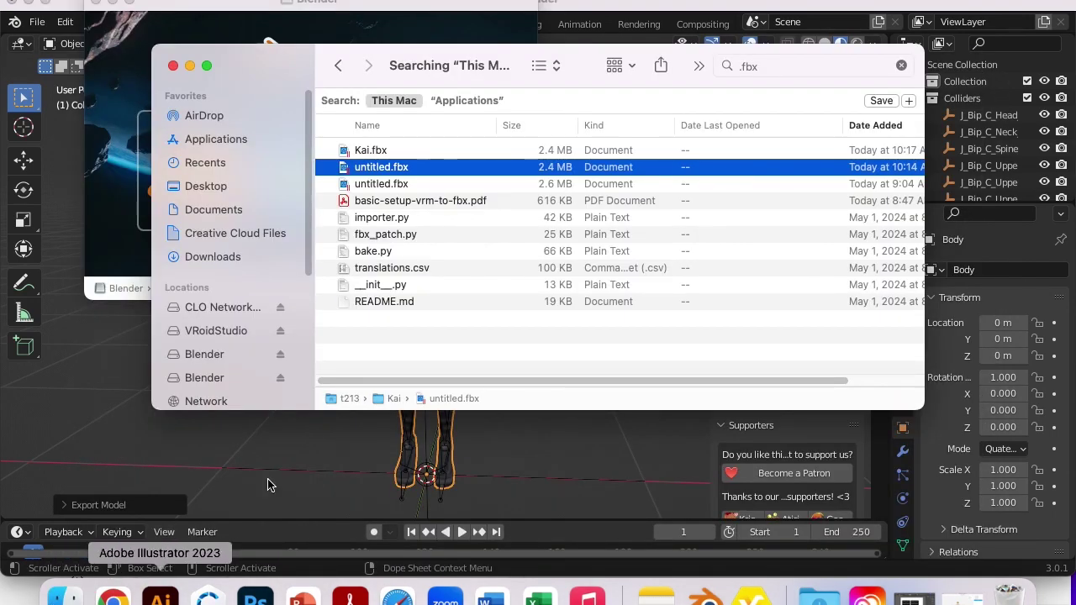
click(372, 152)
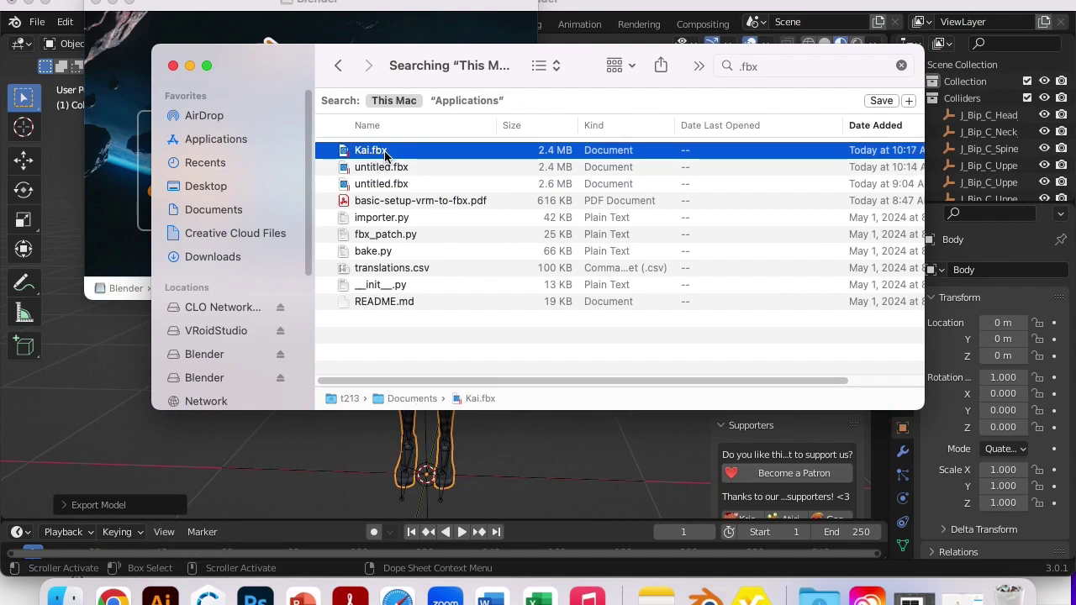